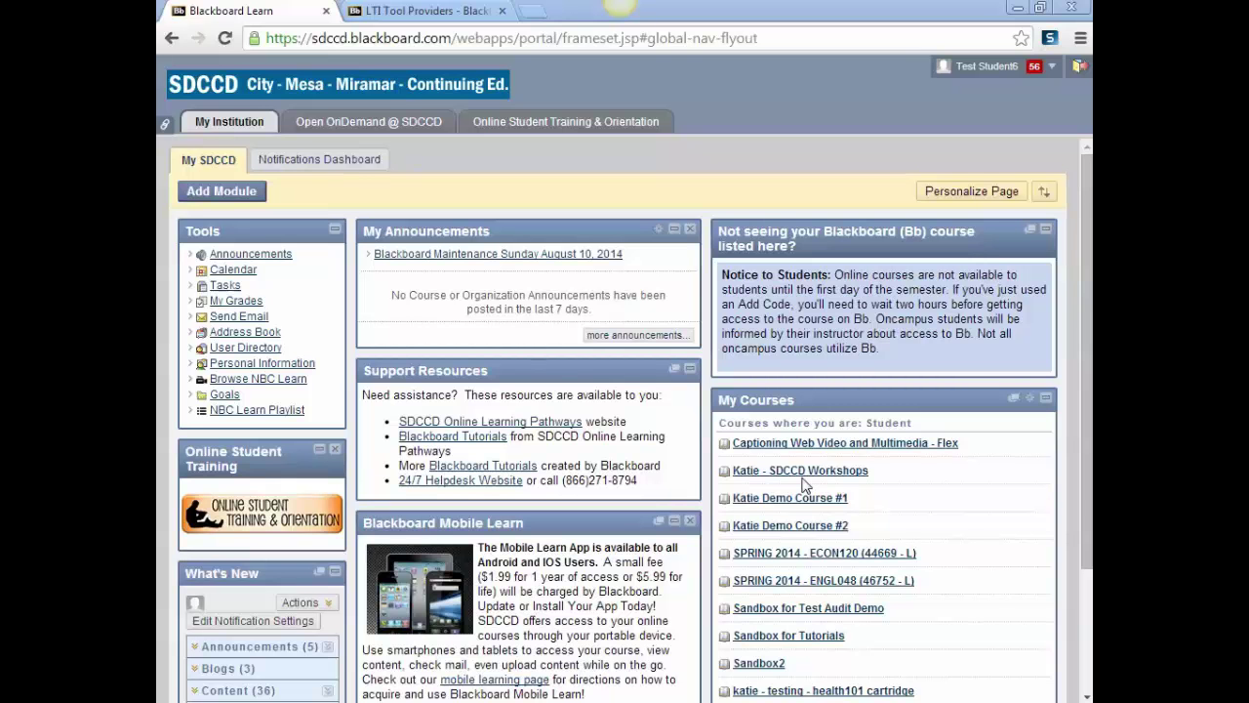
Choose Edit My Blackboard Profile from the global navigation menu, bringing up the Blackboard Social terms
left_click(973, 70)
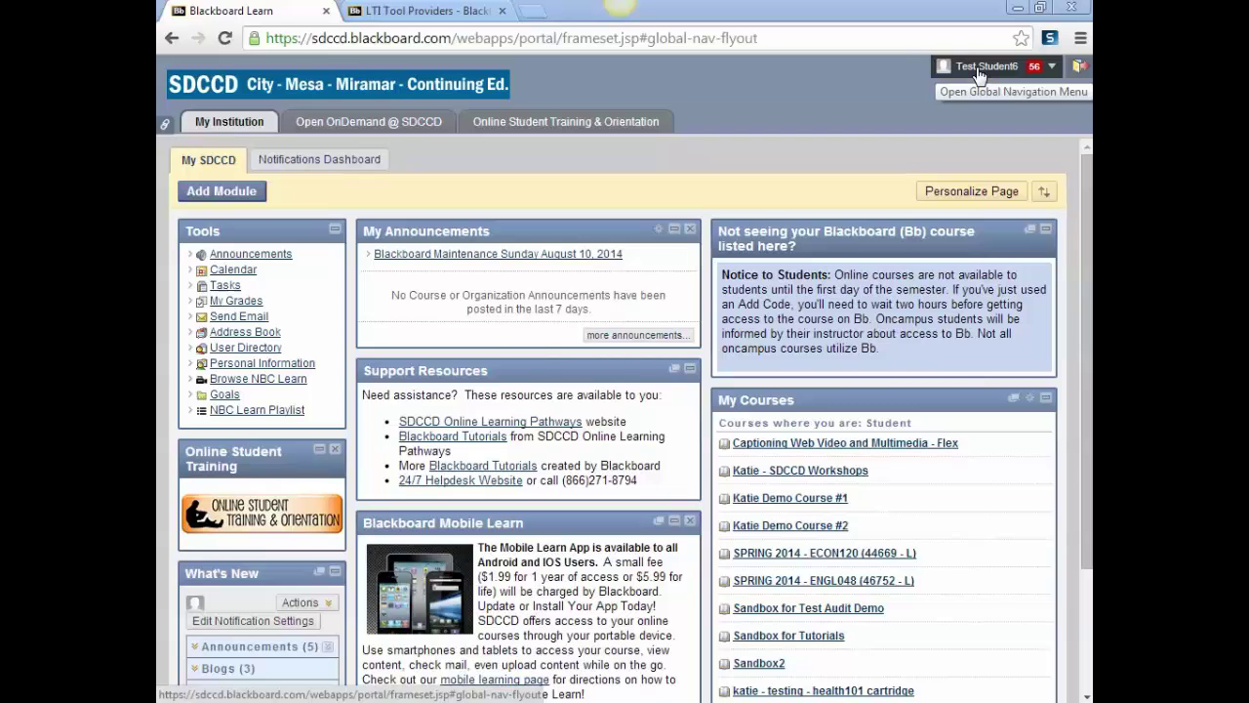
left_click(978, 73)
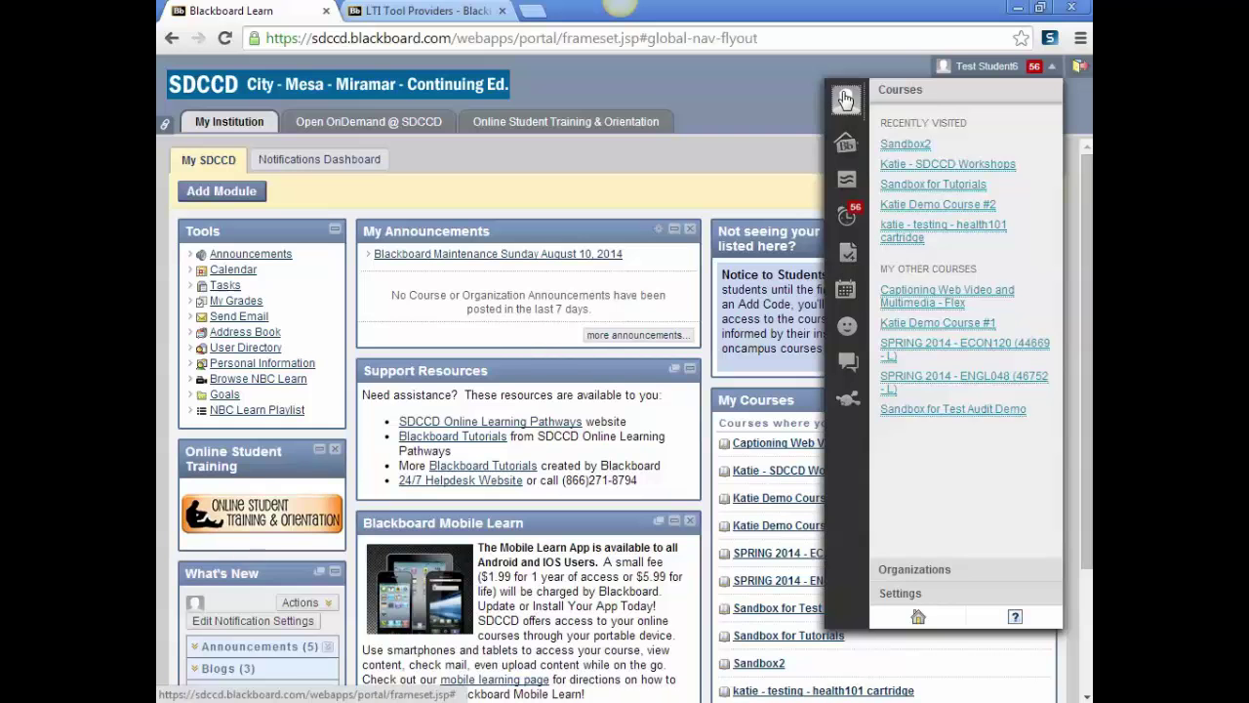
left_click(841, 101)
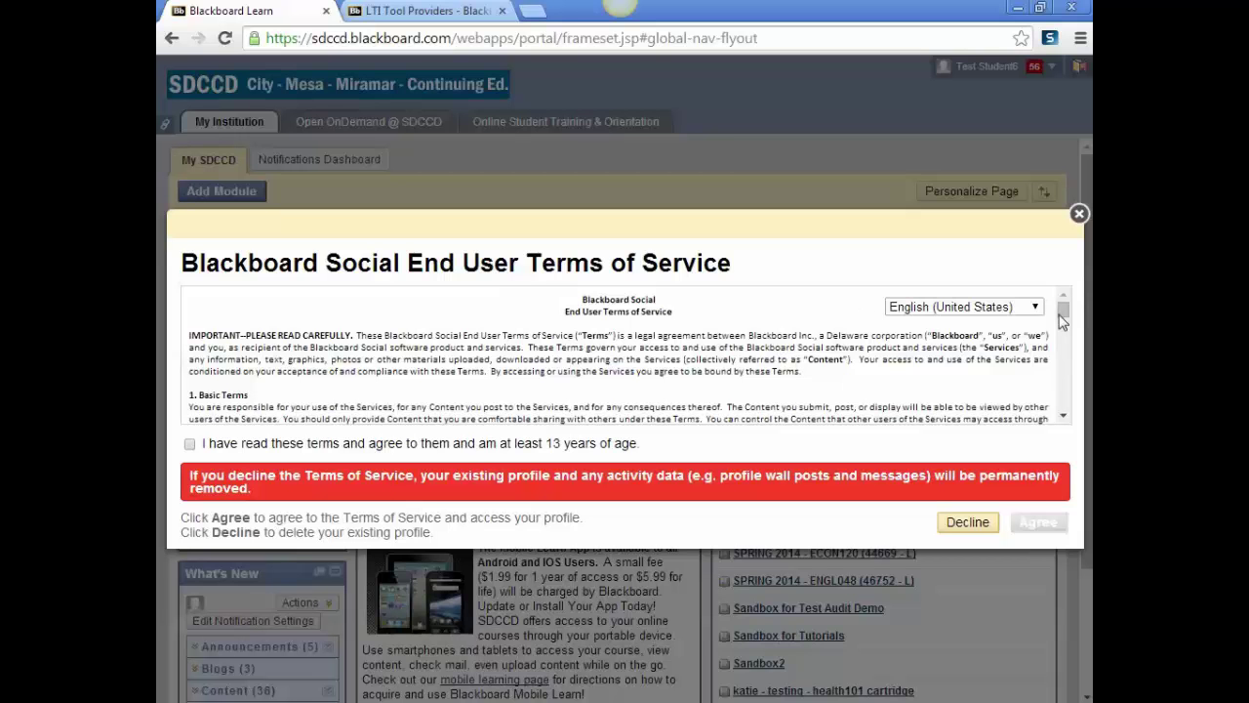
Scroll the Blackboard Social terms, tick 'I have read these terms' and agree
mouse_move(1059, 316)
left_mouse_down()
mouse_move(1060, 359)
mouse_move(1063, 311)
left_mouse_up()
left_click(189, 443)
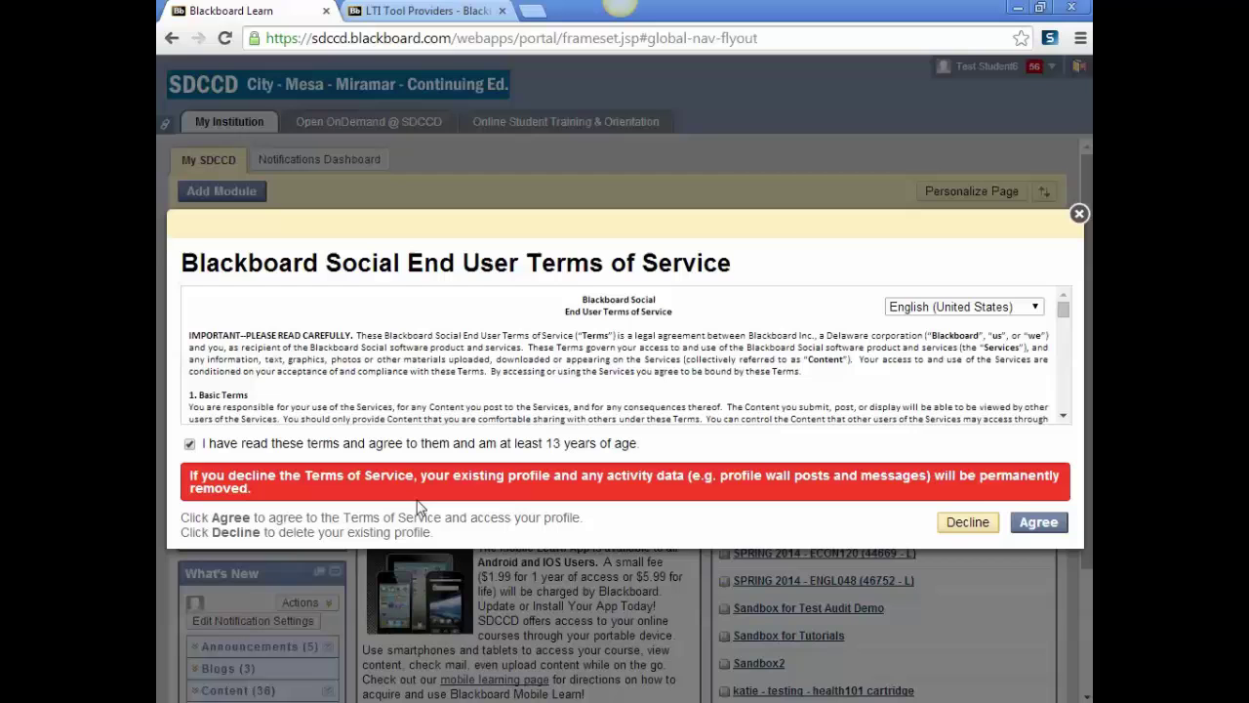
left_click(1038, 525)
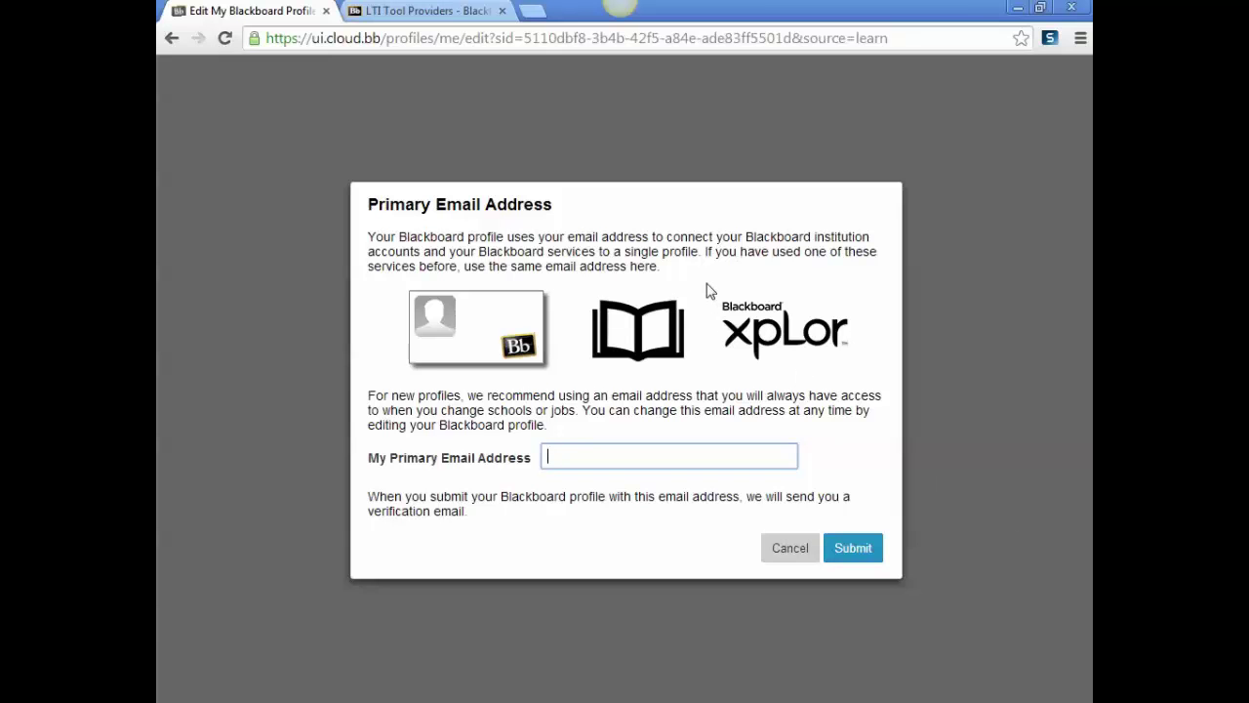
Enter the user's email address in the My Primary Email Address field
left_click(635, 458)
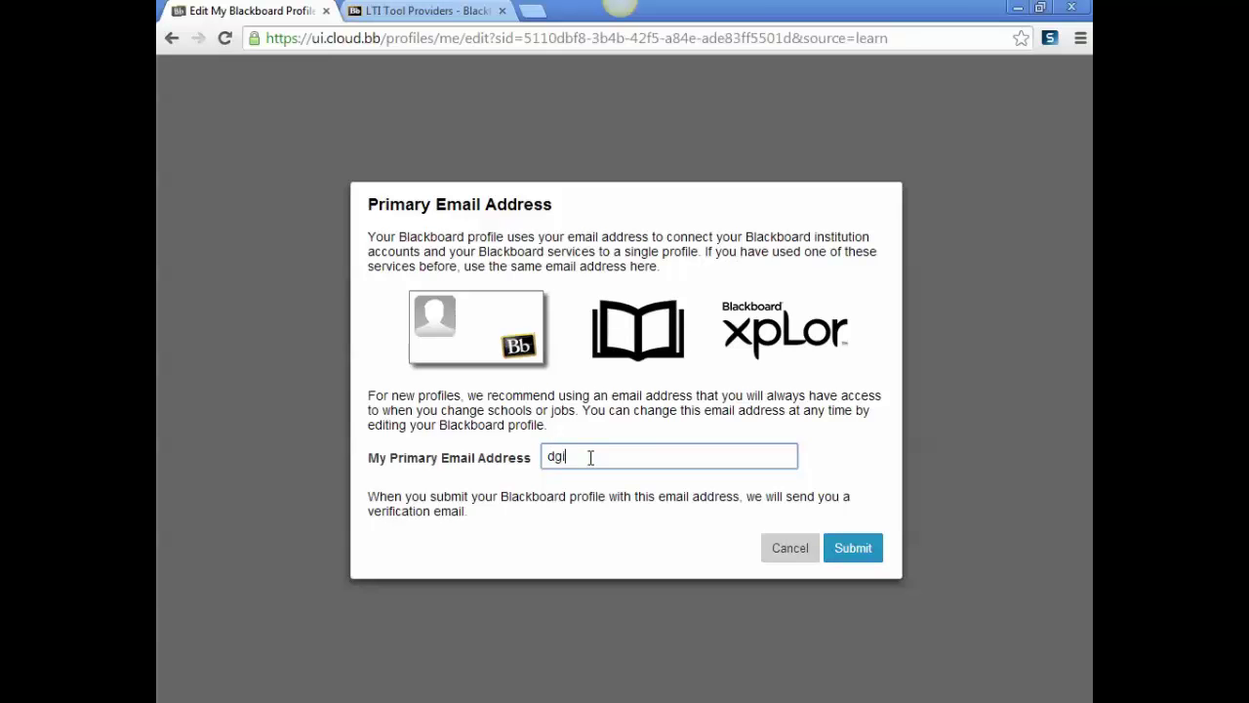
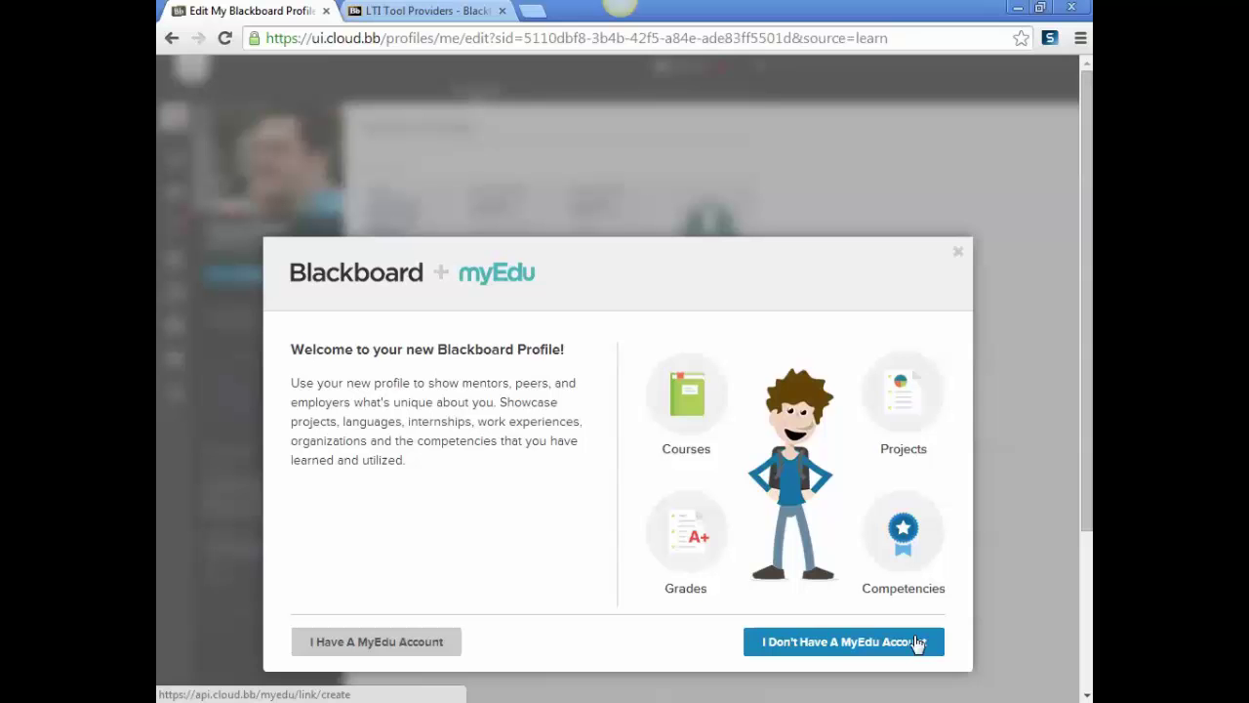
Choose 'I Don't Have A MyEdu Account' on the Blackboard plus myEdu welcome dialog
left_click(834, 649)
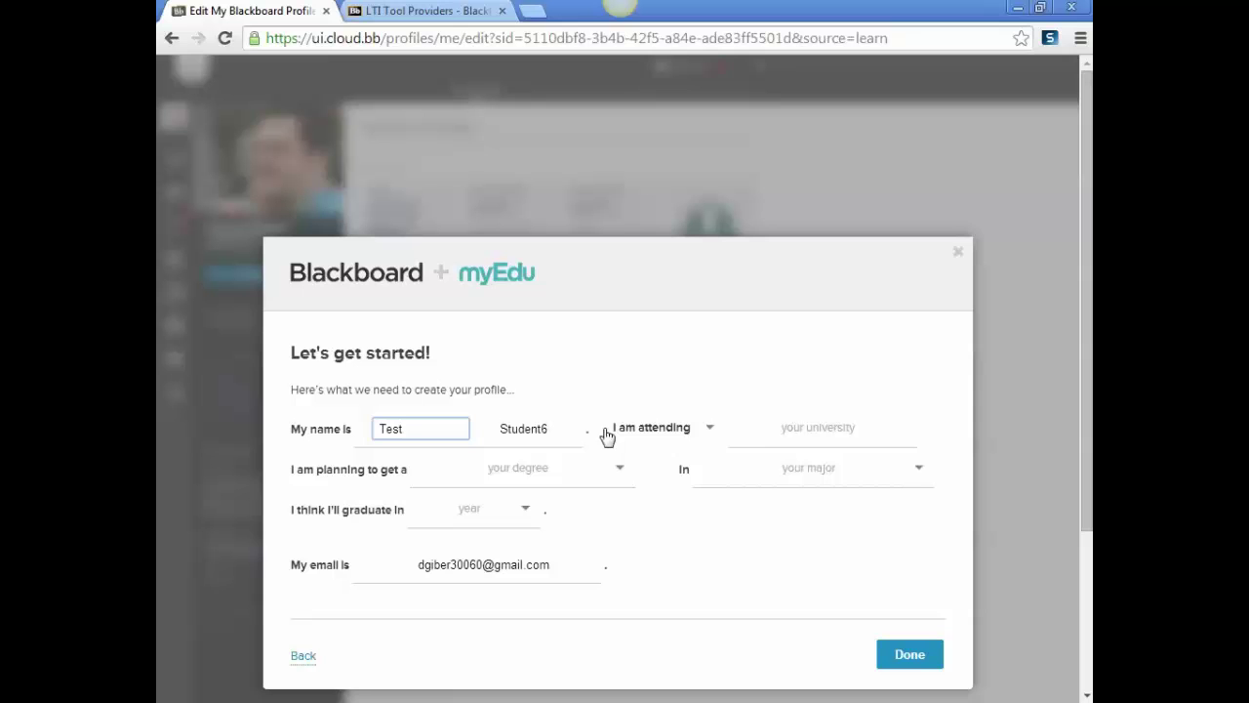
Keep the attending option and type Miramar College as the university
left_click(709, 428)
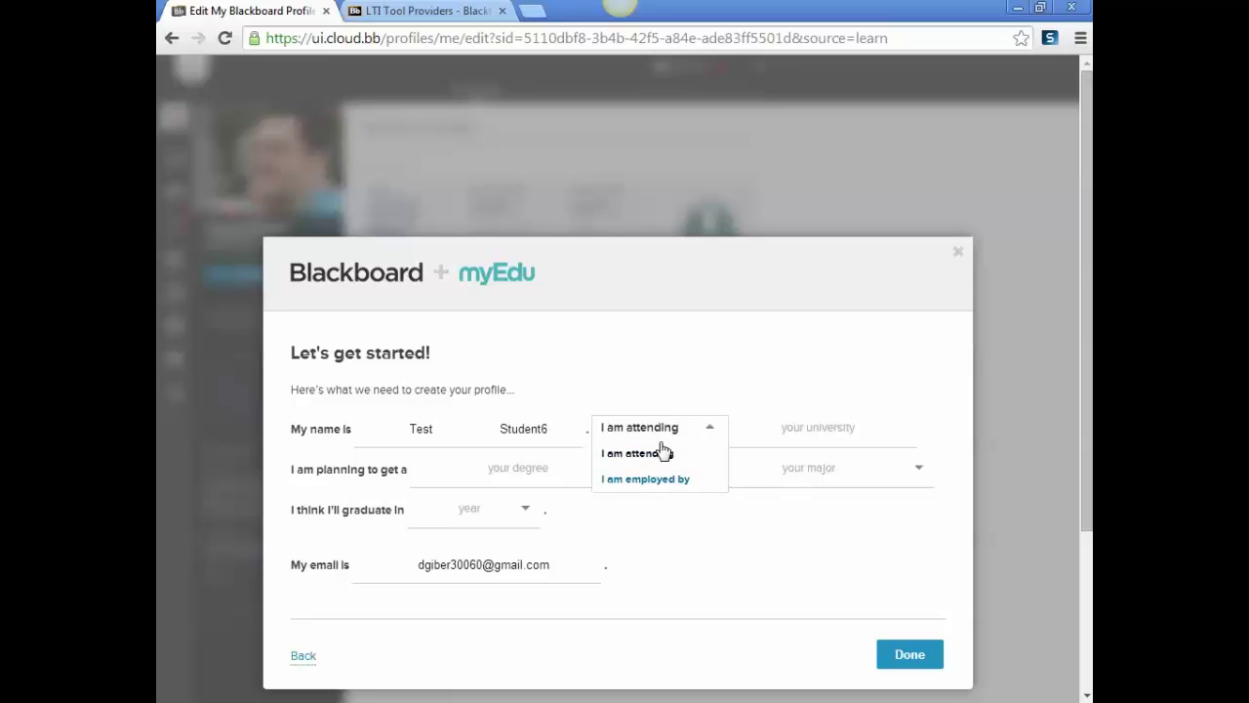
left_click(662, 400)
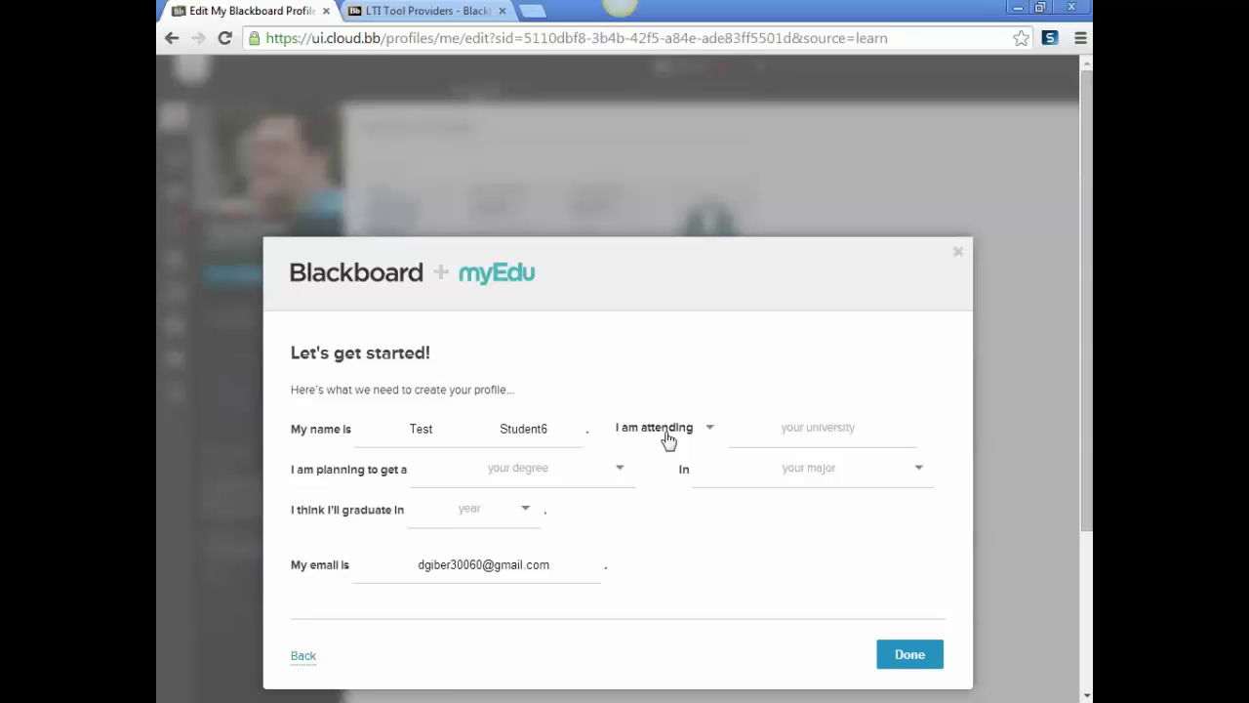
left_click(790, 429)
type("M")
type("ira")
type("mar College")
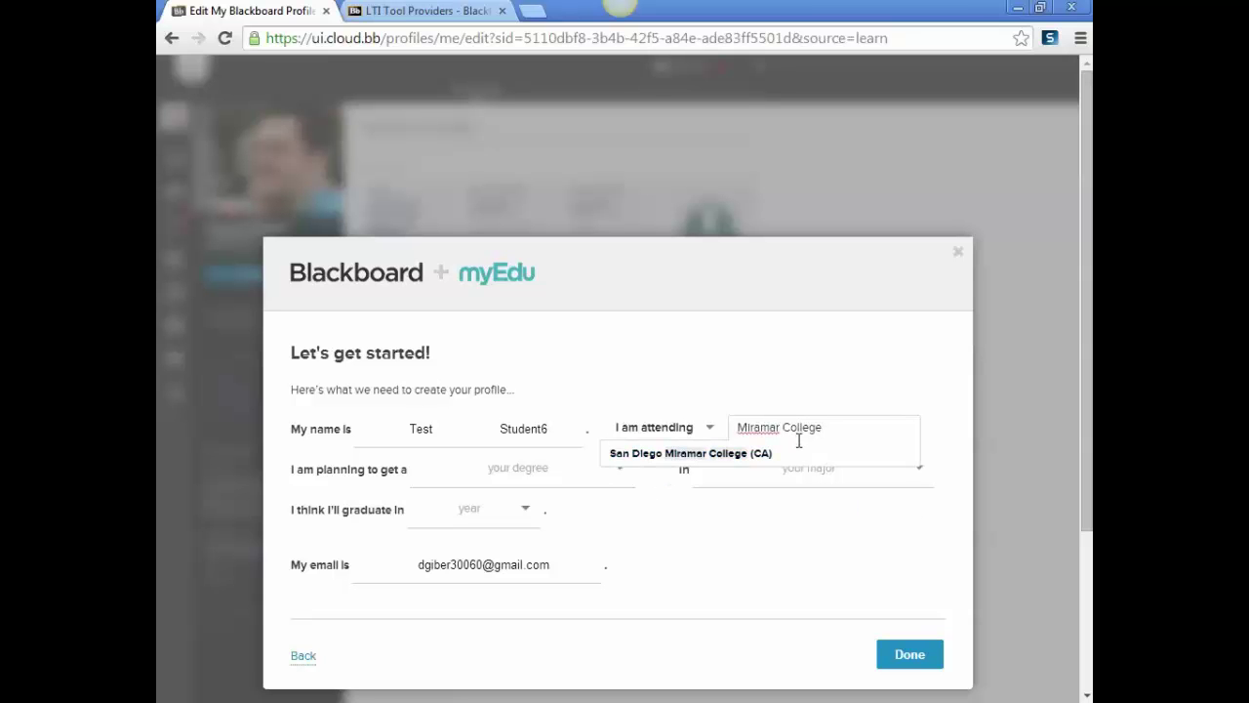
Set the planned degree to Associate's Degree with Forestry as the major
left_click(516, 468)
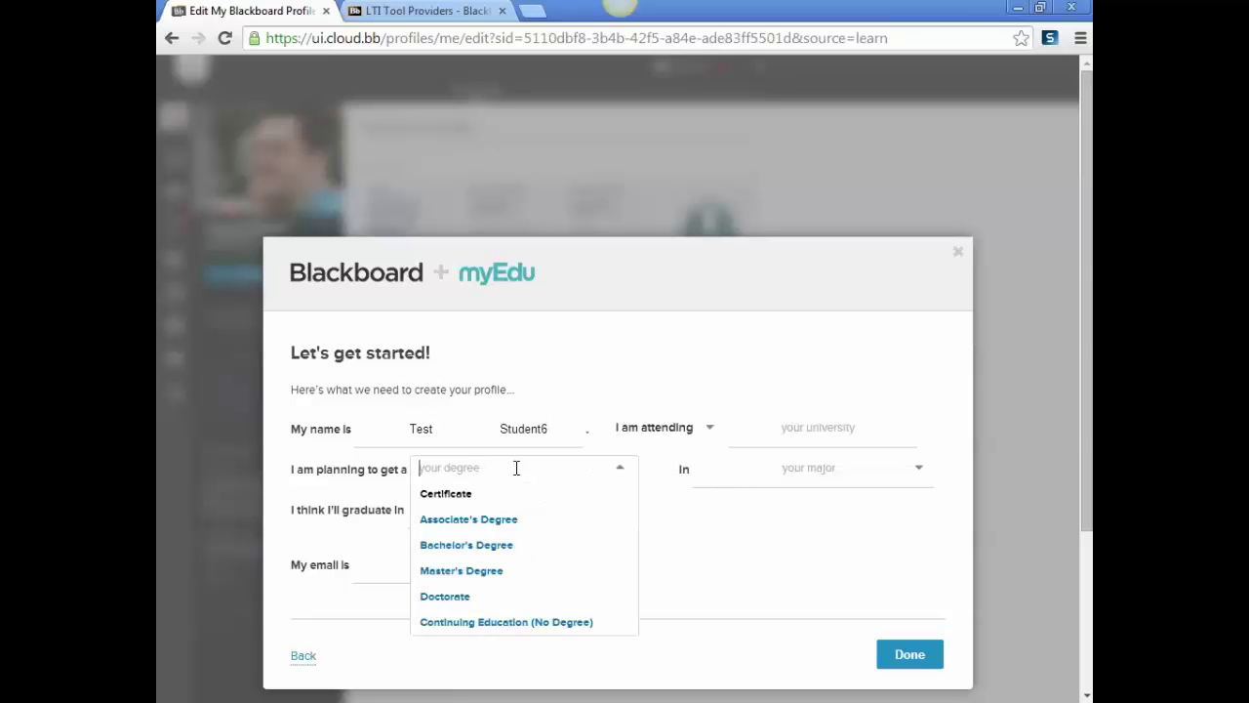
left_click(485, 522)
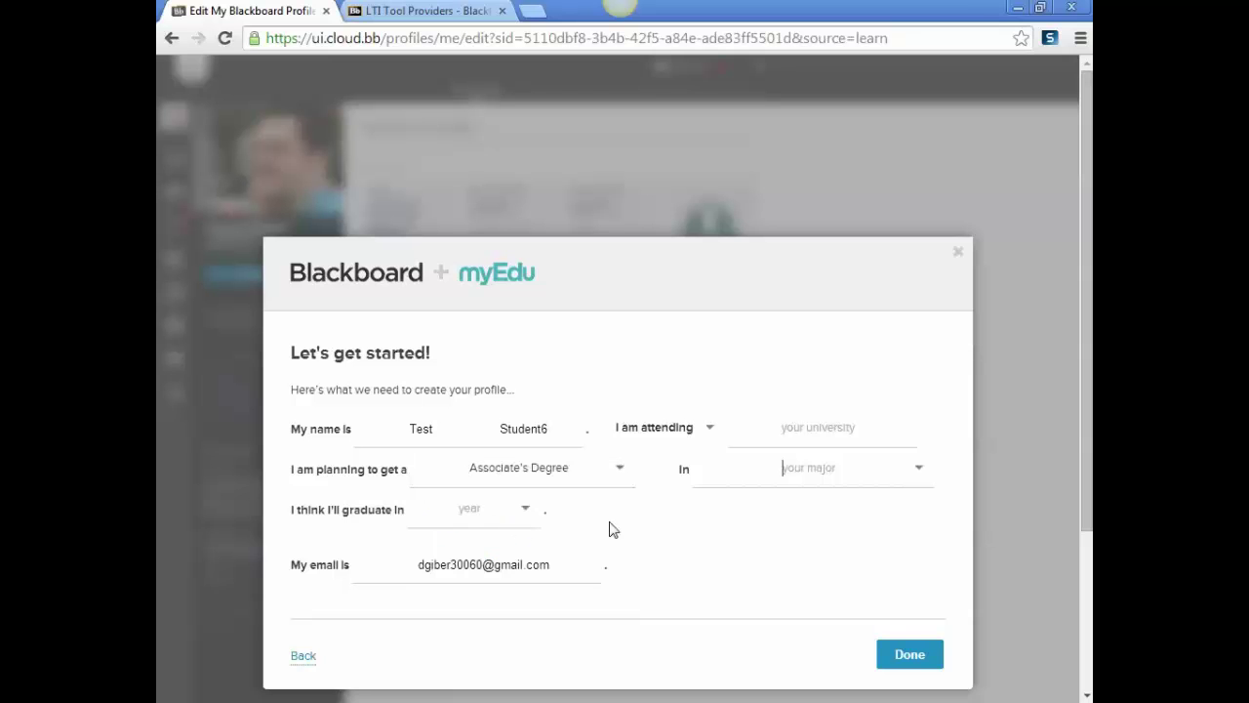
left_click(793, 472)
type("Che")
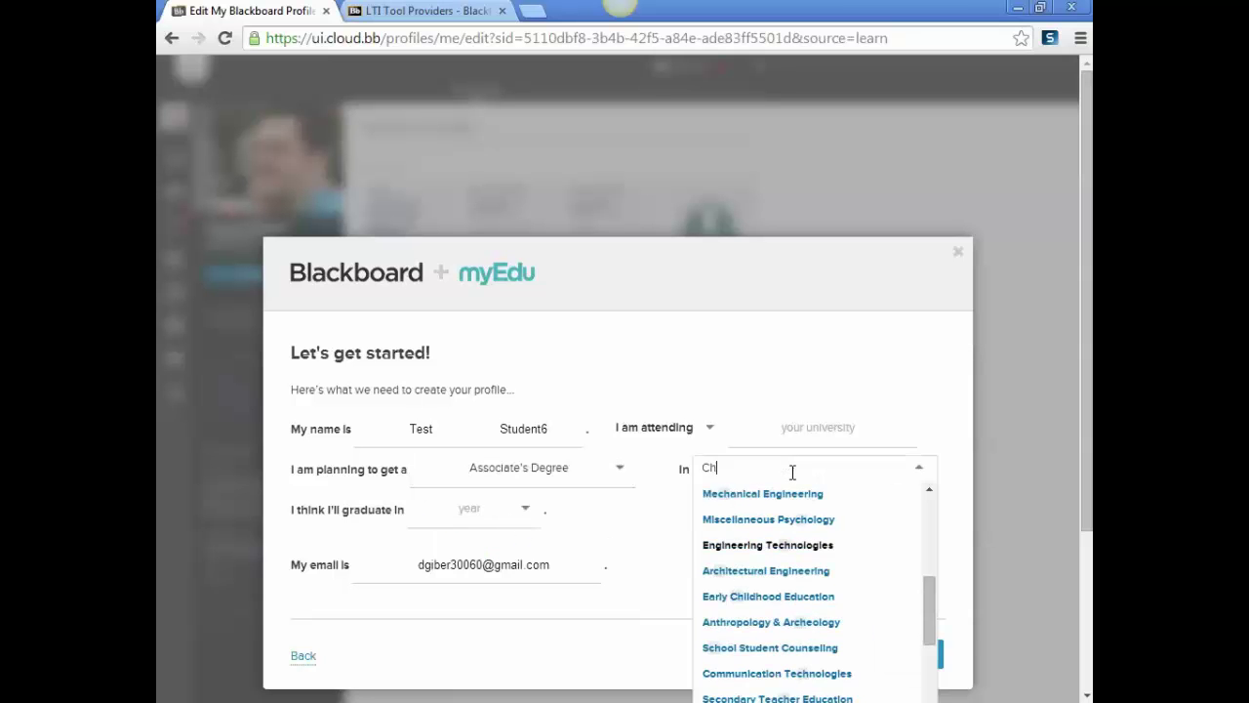
type("mistry")
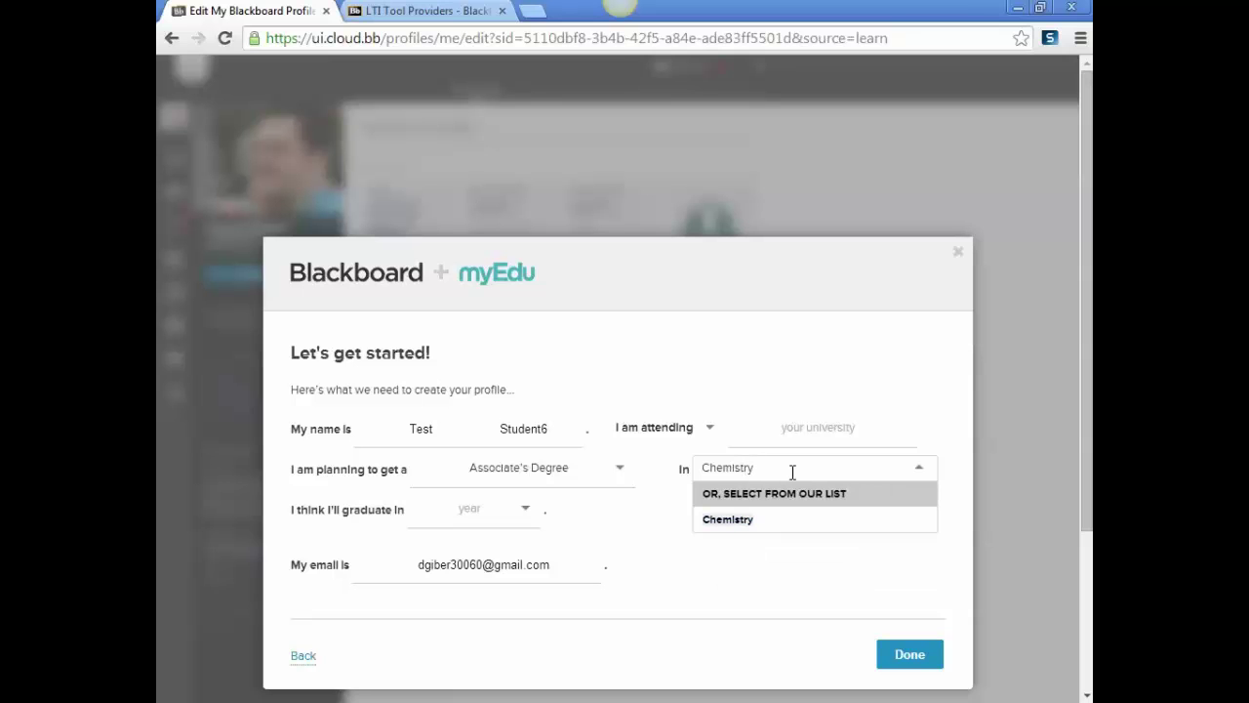
left_click(808, 492)
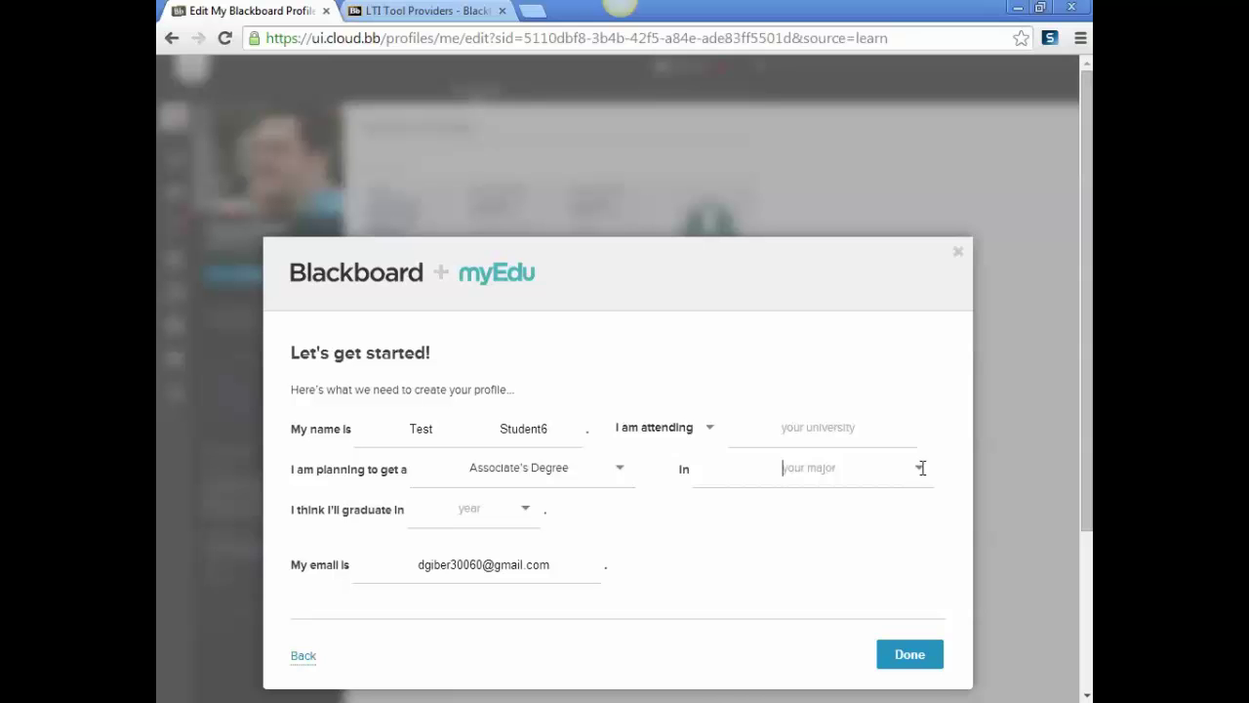
left_click(855, 471)
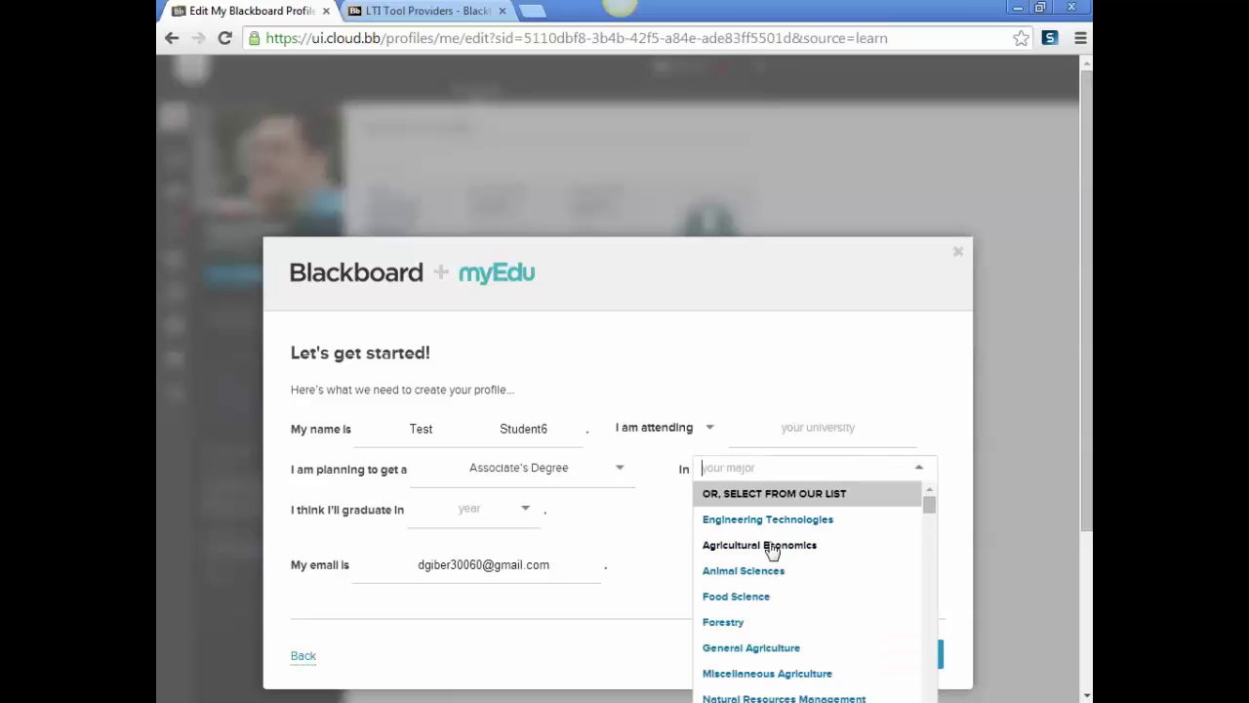
left_click(732, 622)
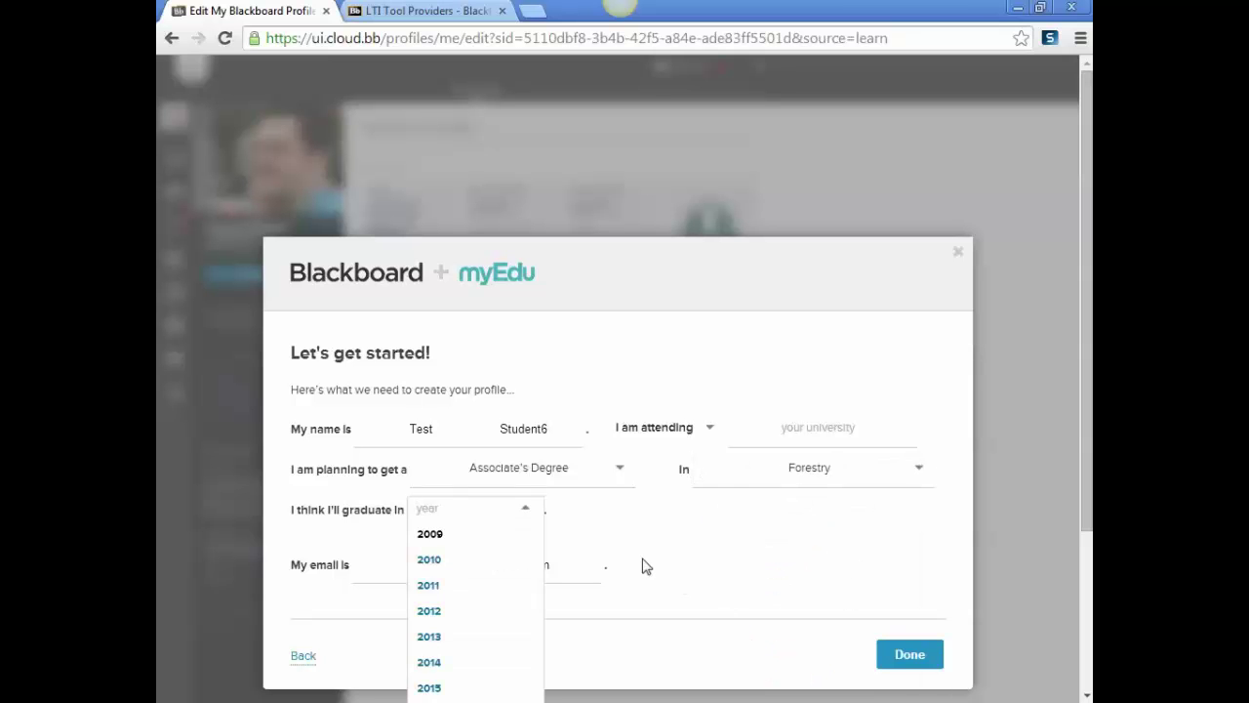
Set the graduation year to 2014
left_click(571, 537)
left_click(523, 511)
left_click(431, 611)
left_click(455, 662)
key("Tab")
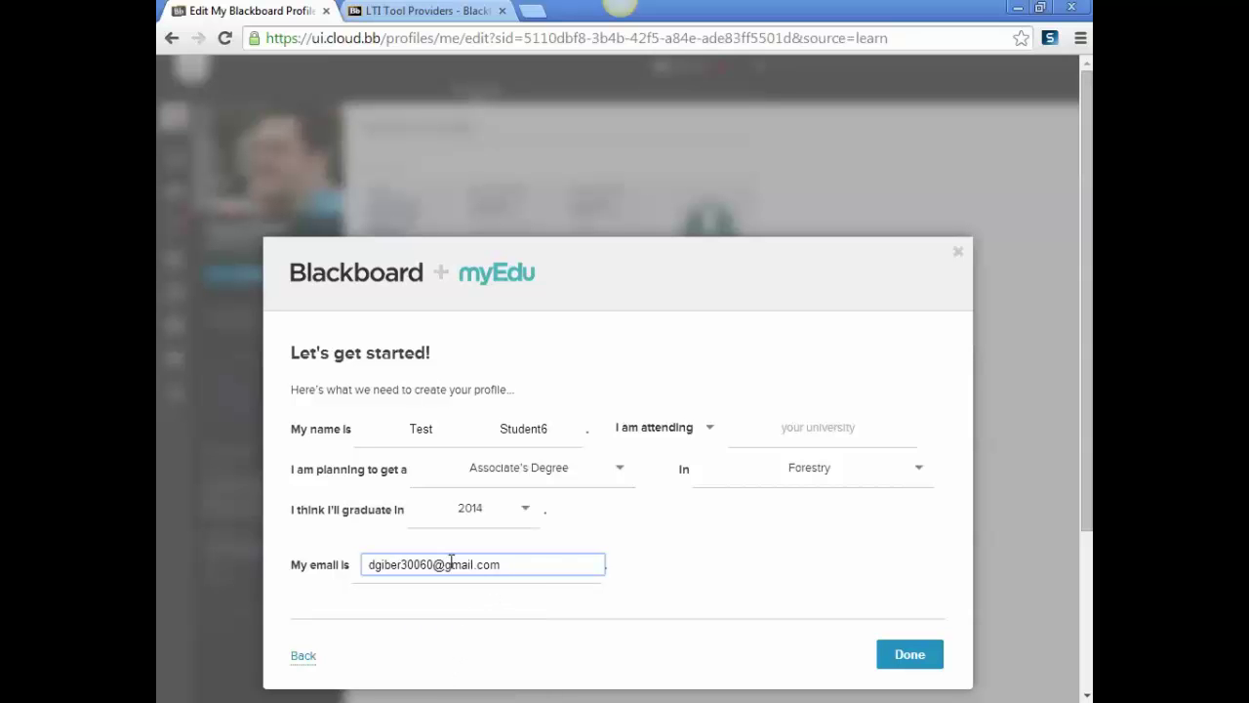
Replace the wrong University of Missouri pick by clearing the field and typing Miramar College
left_click(907, 659)
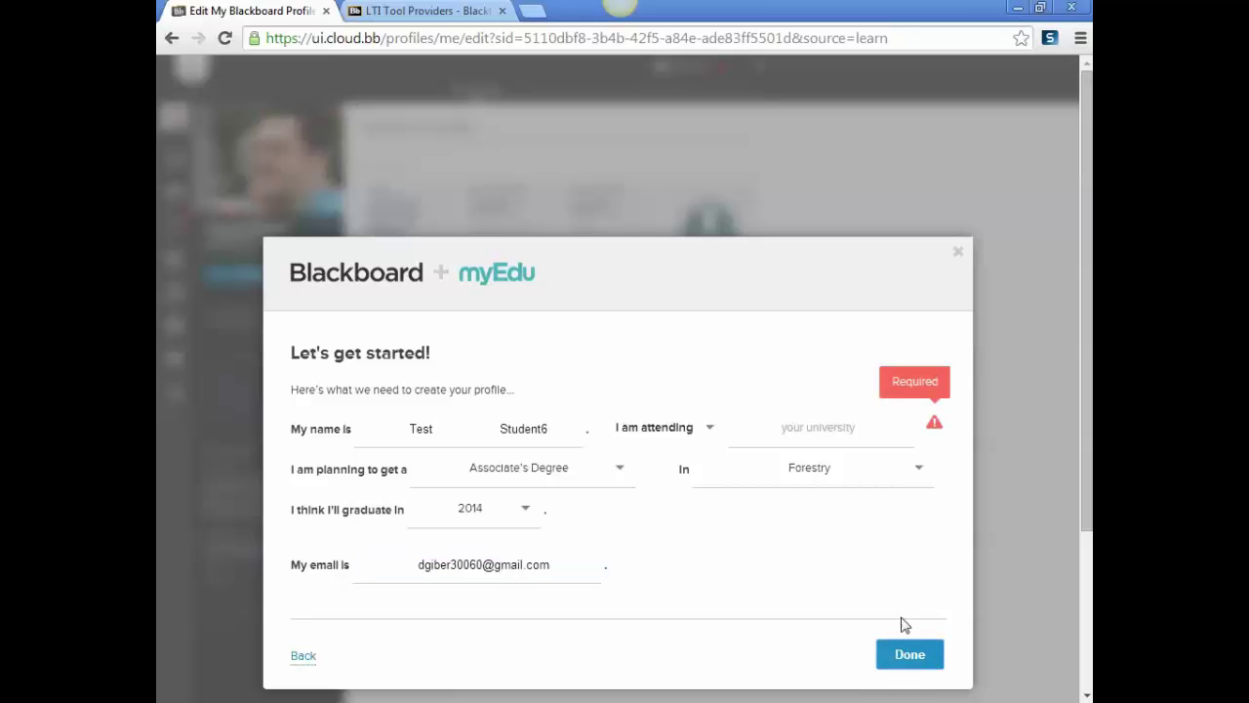
left_click(823, 435)
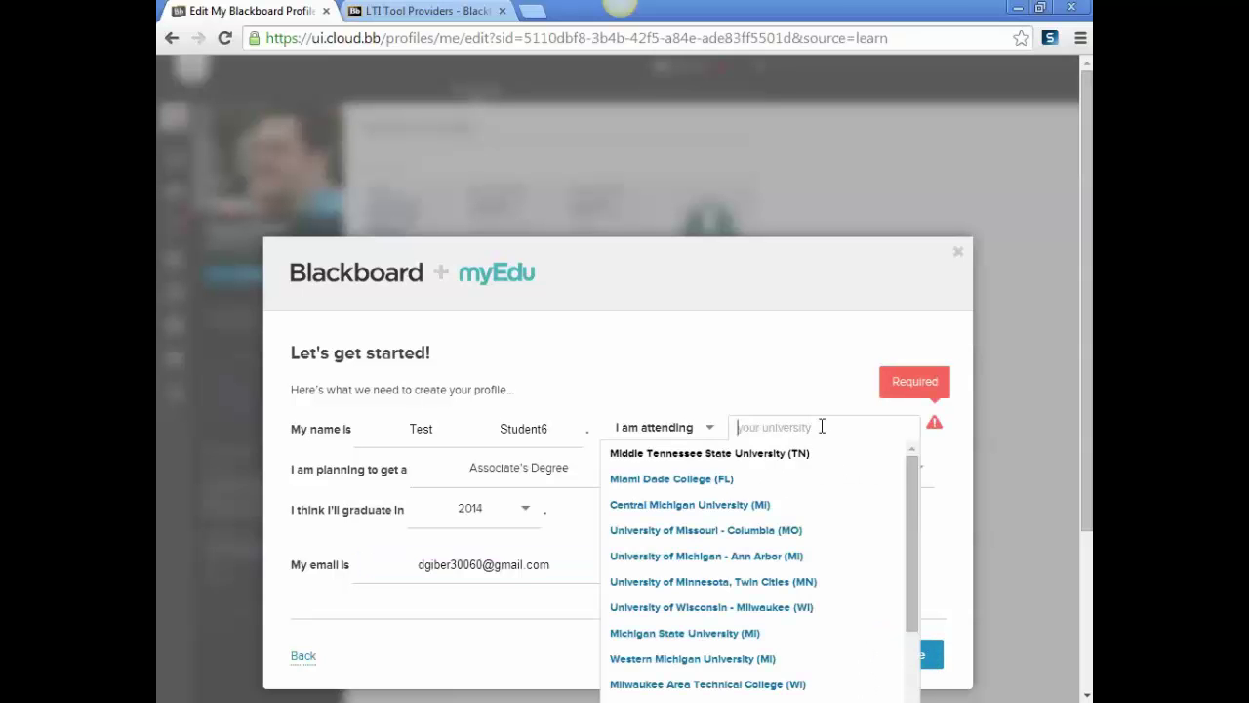
left_click(728, 537)
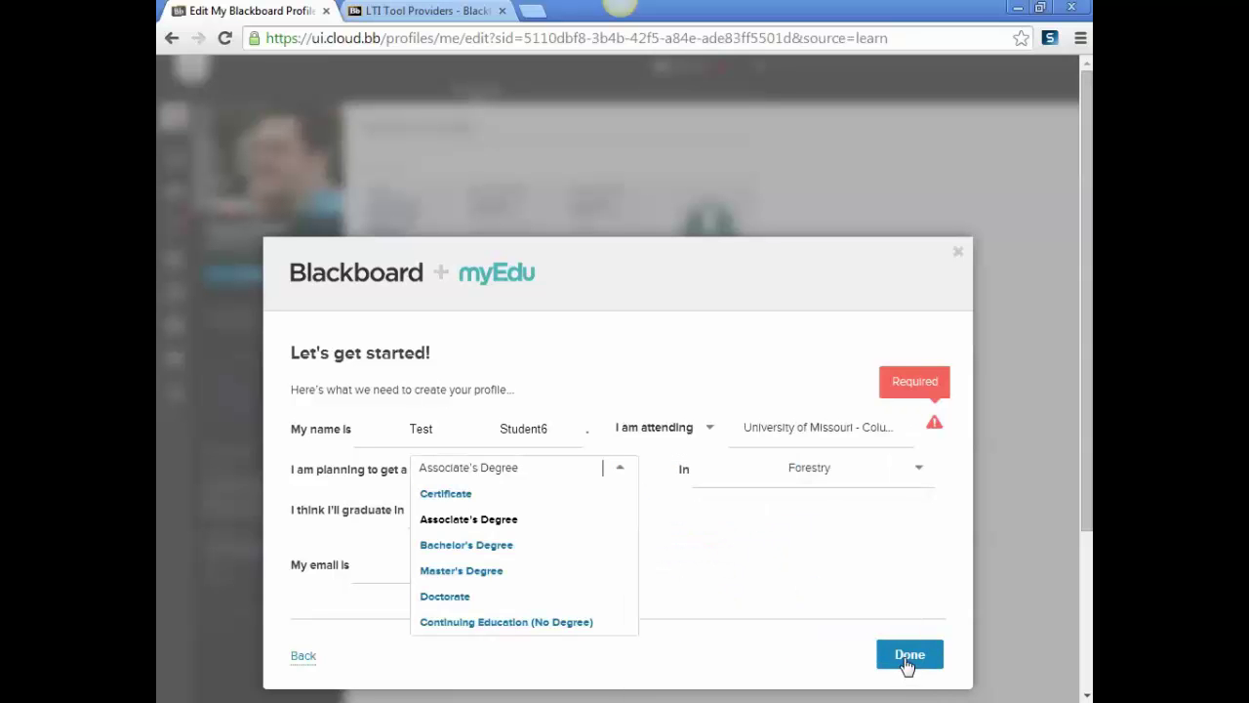
left_click(838, 429)
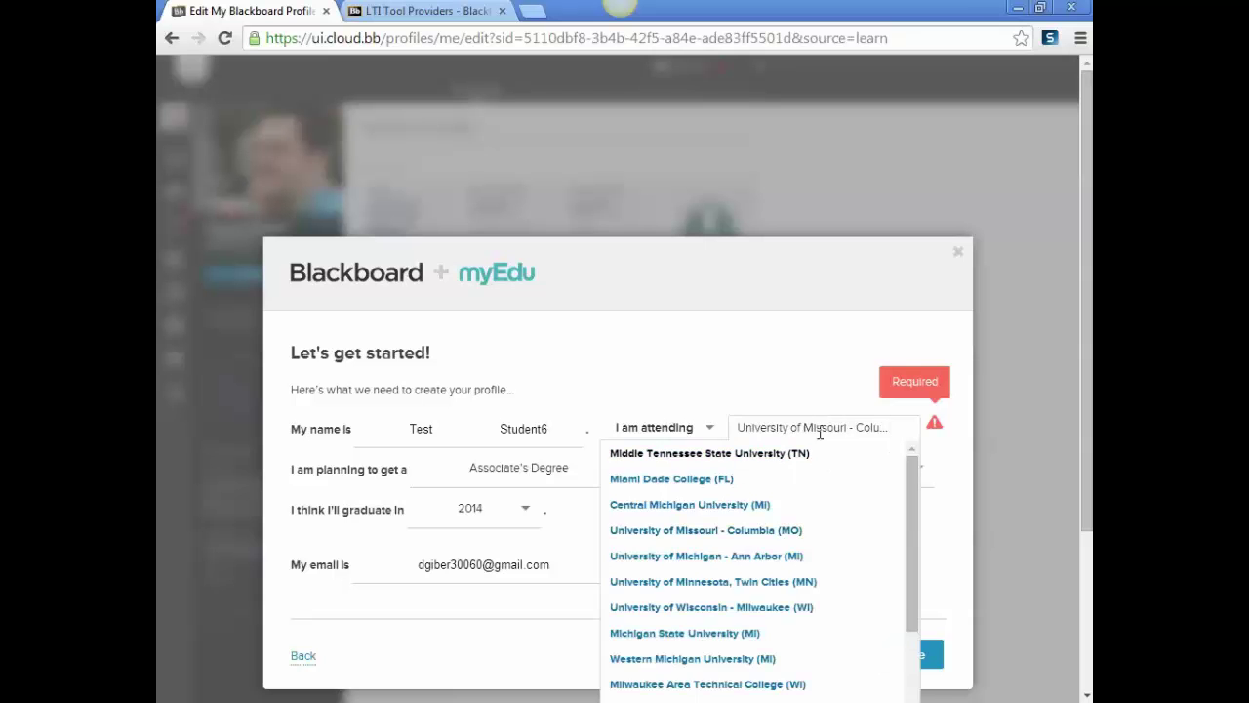
left_click(851, 427)
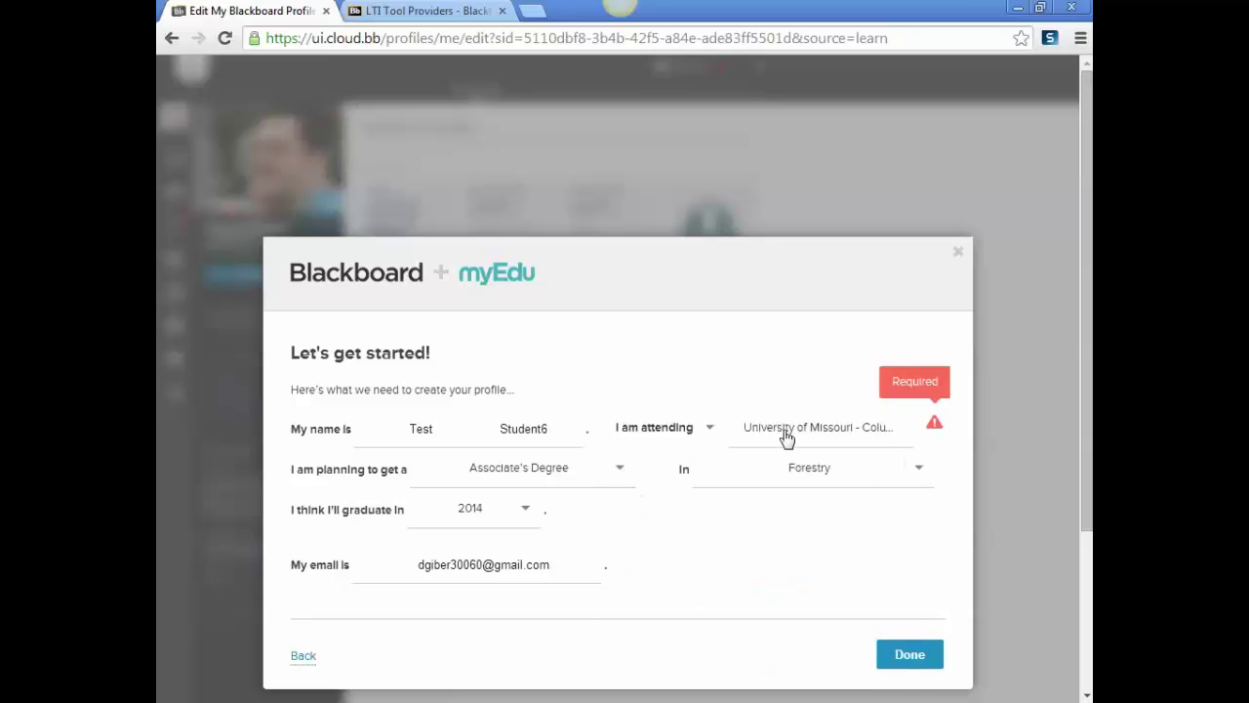
left_click(747, 429)
key("Tab")
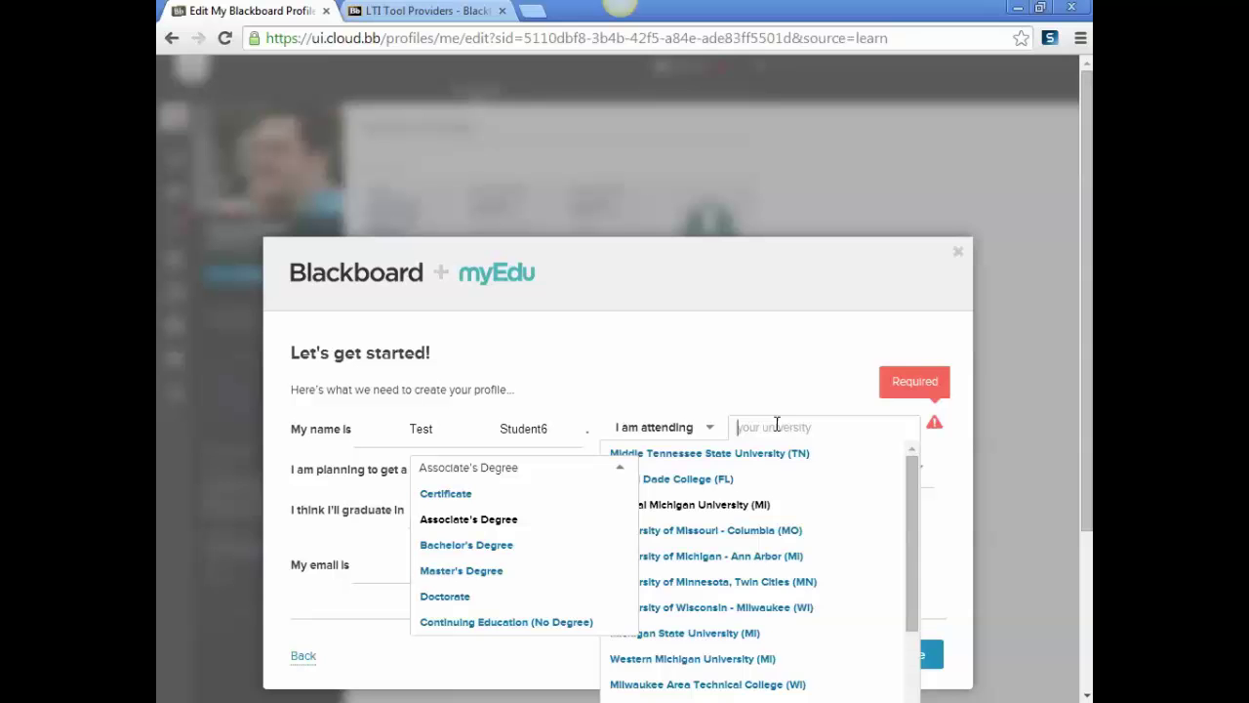
type("Mira")
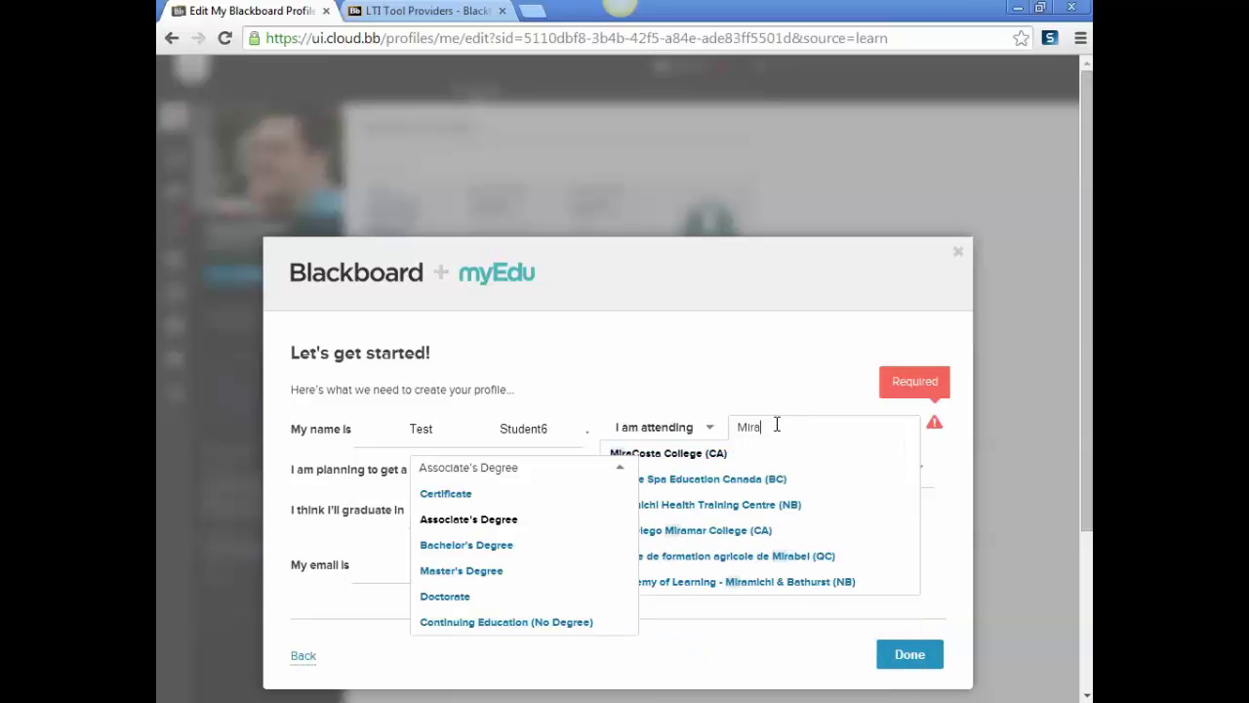
type("mar College")
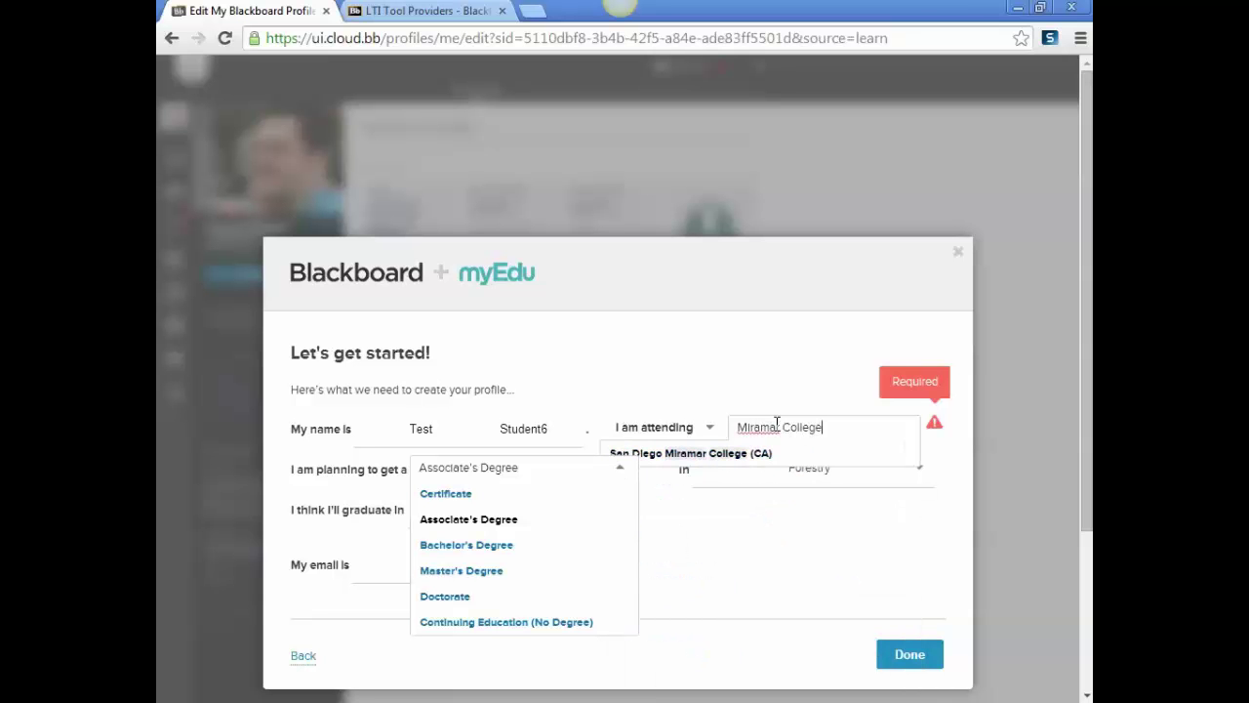
left_click(909, 654)
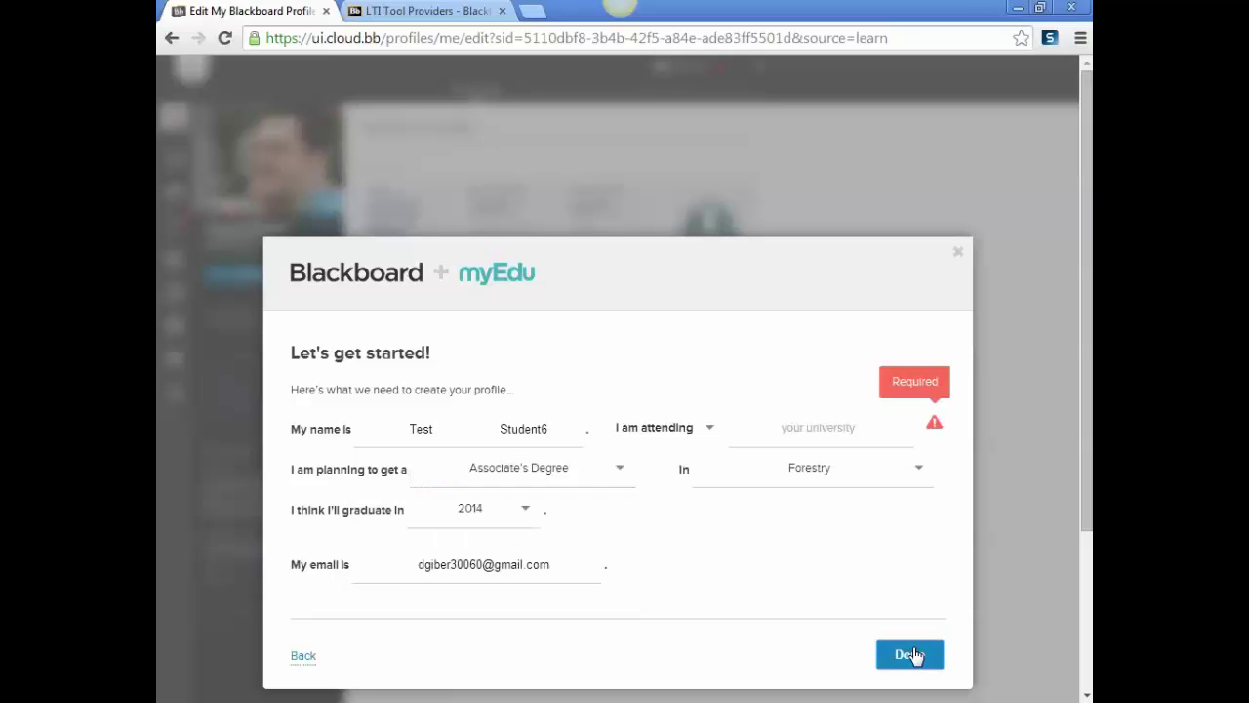
Enter San Diego Miramar College (CA) as the school and submit the profile basics
left_click(815, 426)
type("Mi")
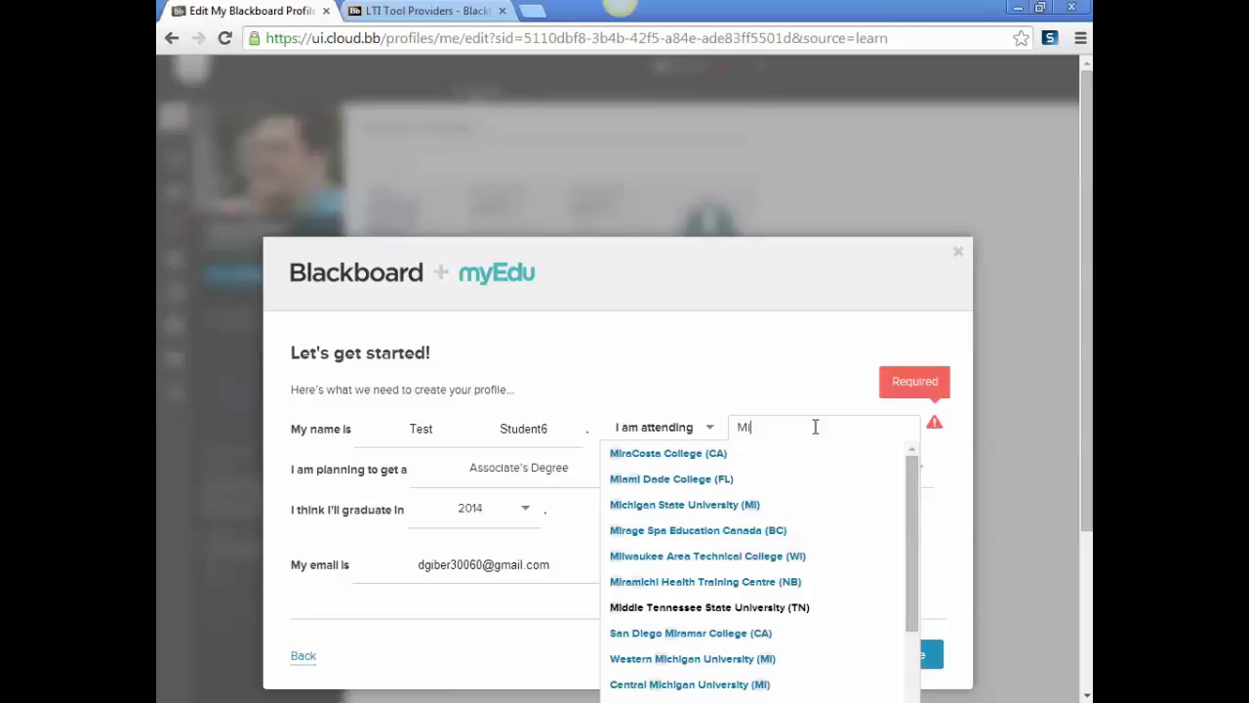
type("ramar Col")
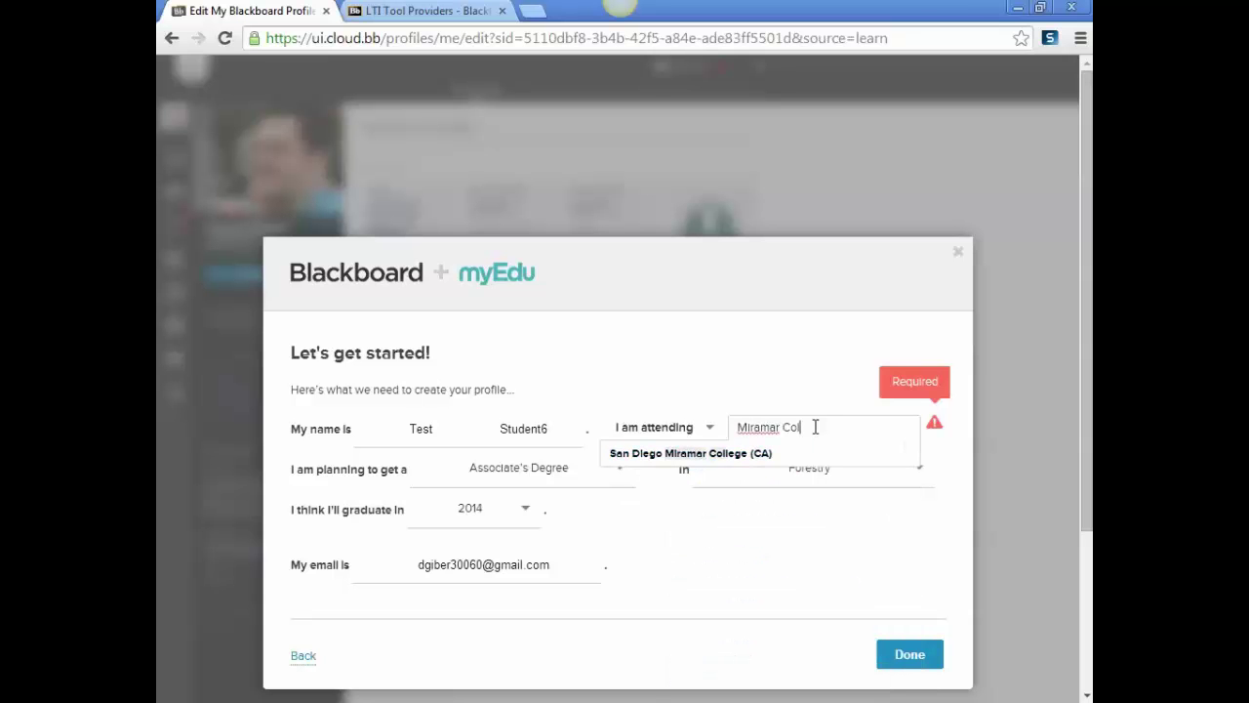
type("lege")
left_click(907, 653)
left_click(794, 426)
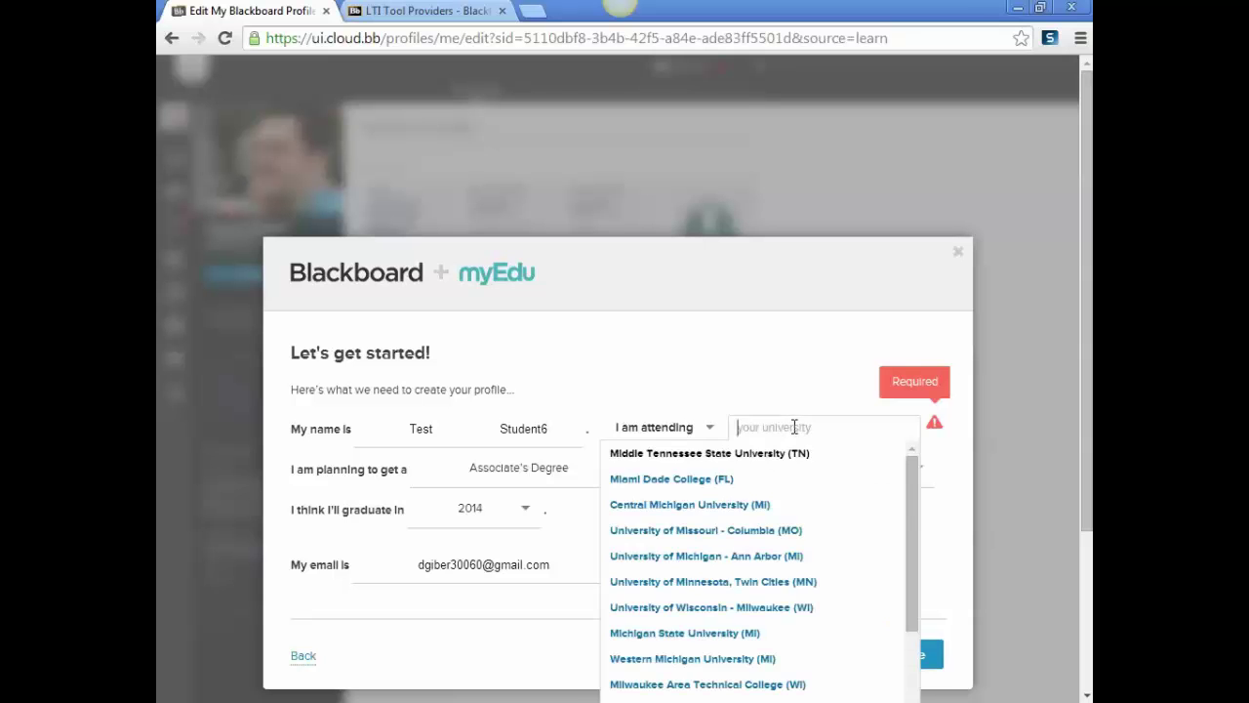
type("Mira")
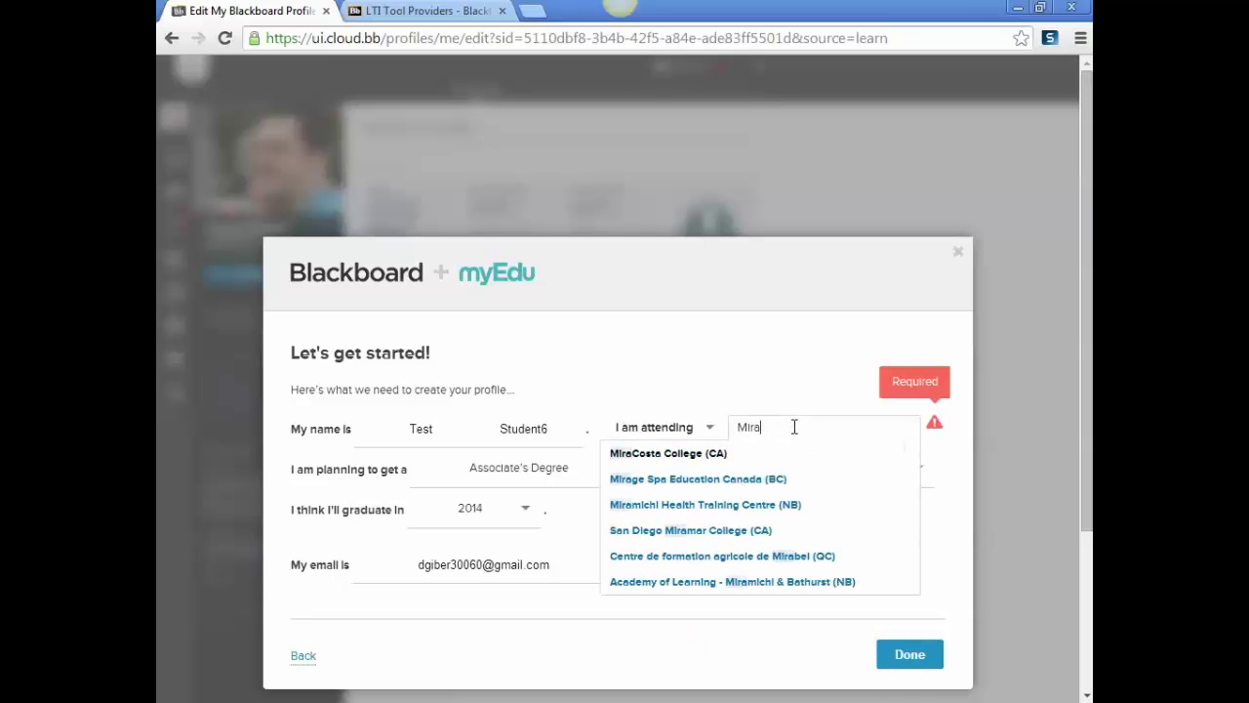
type("mar College")
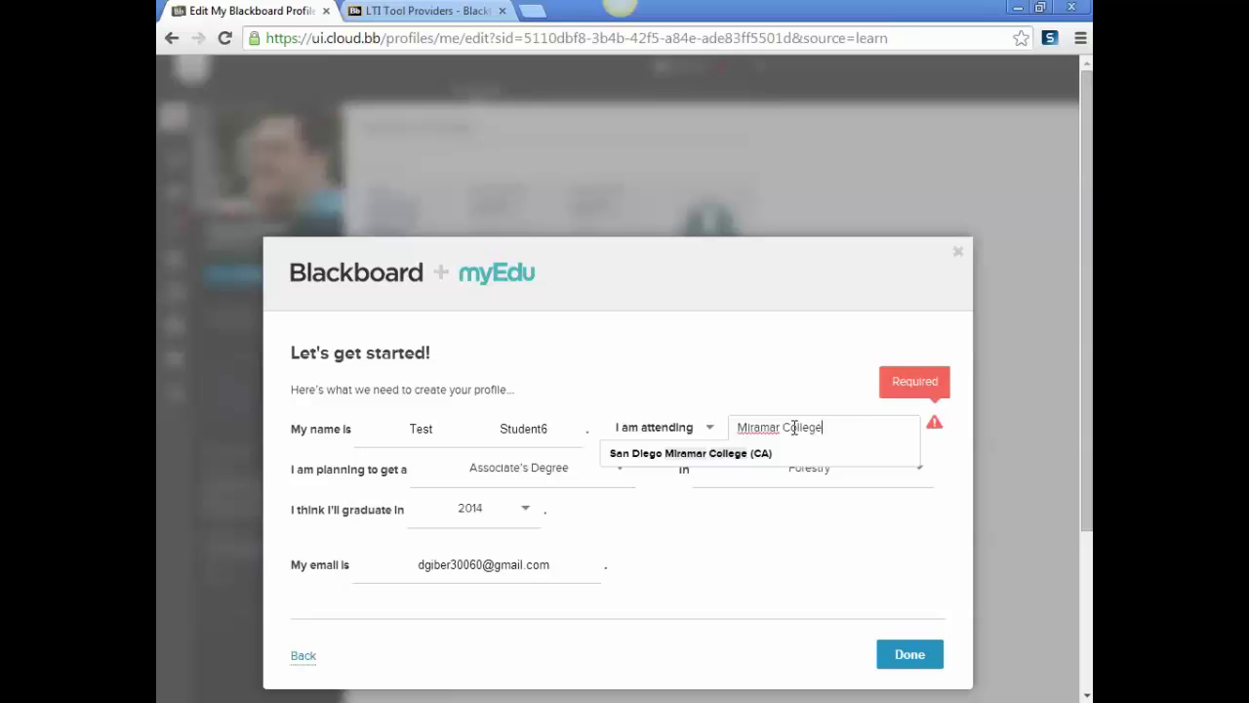
key("Tab")
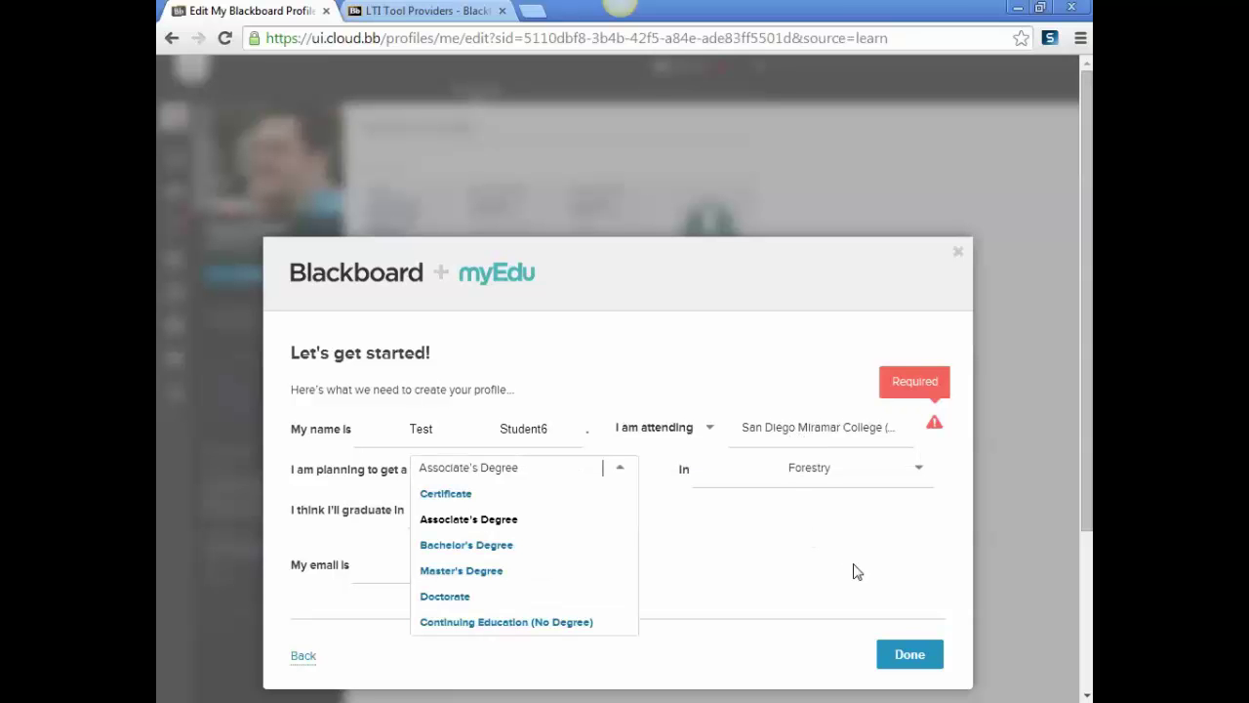
left_click(908, 662)
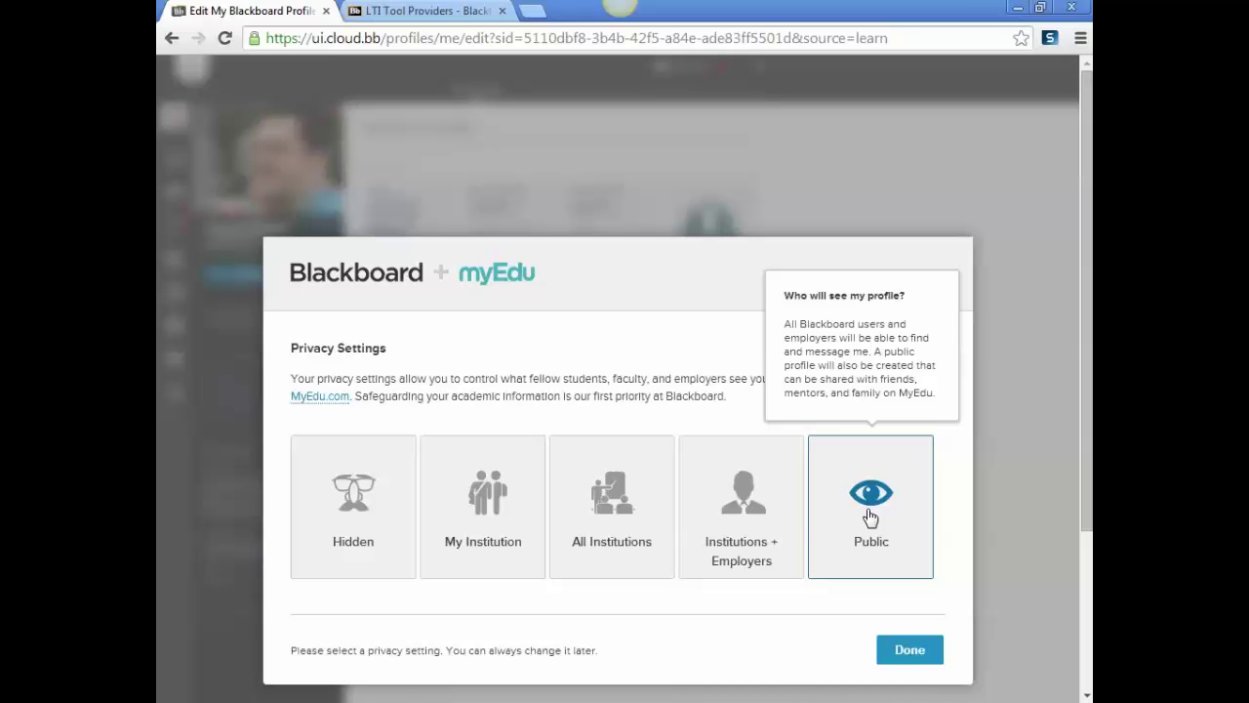
Choose My Institution privacy and finish the myEdu profile
left_click(488, 514)
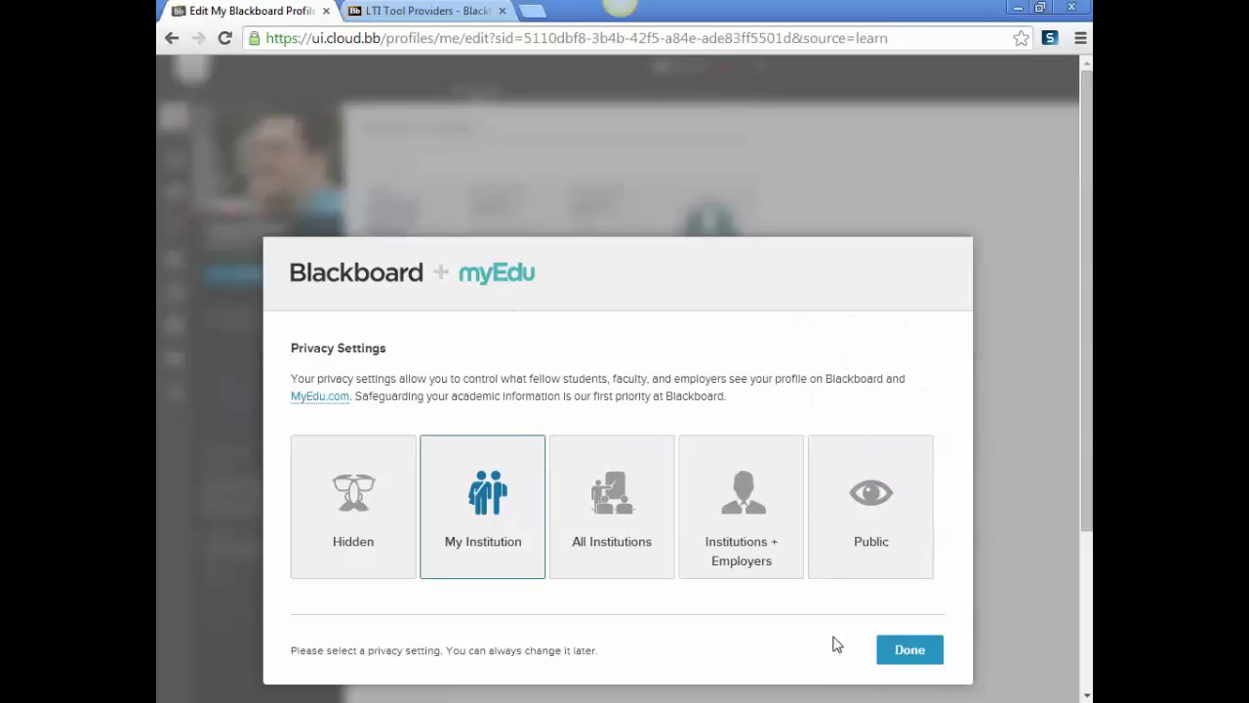
left_click(902, 654)
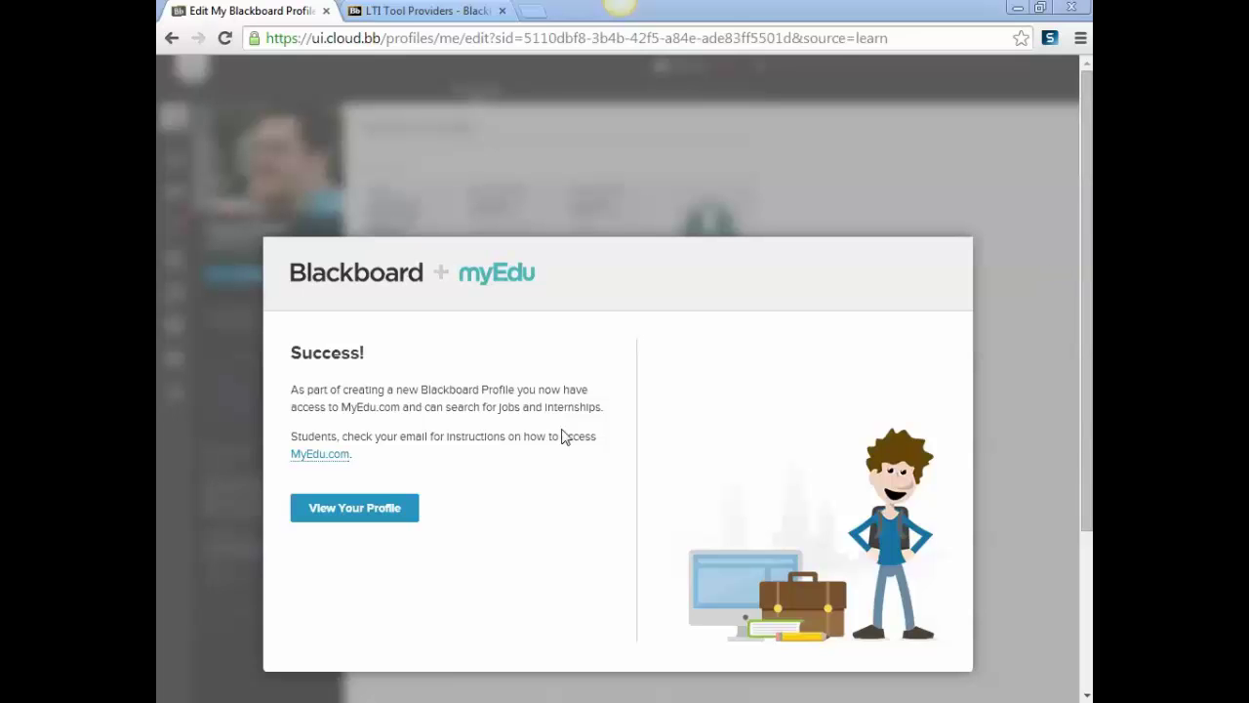
View the new profile's My Cover Page from the Success screen
left_click(366, 516)
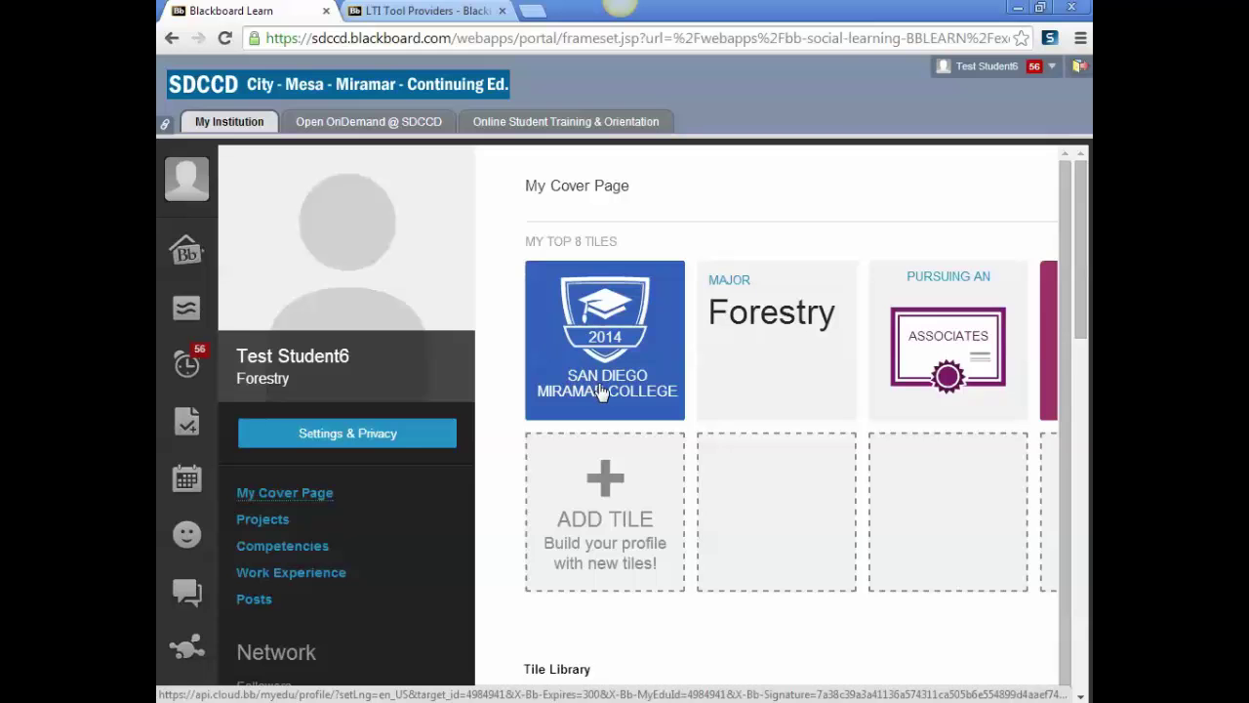
left_click(603, 390)
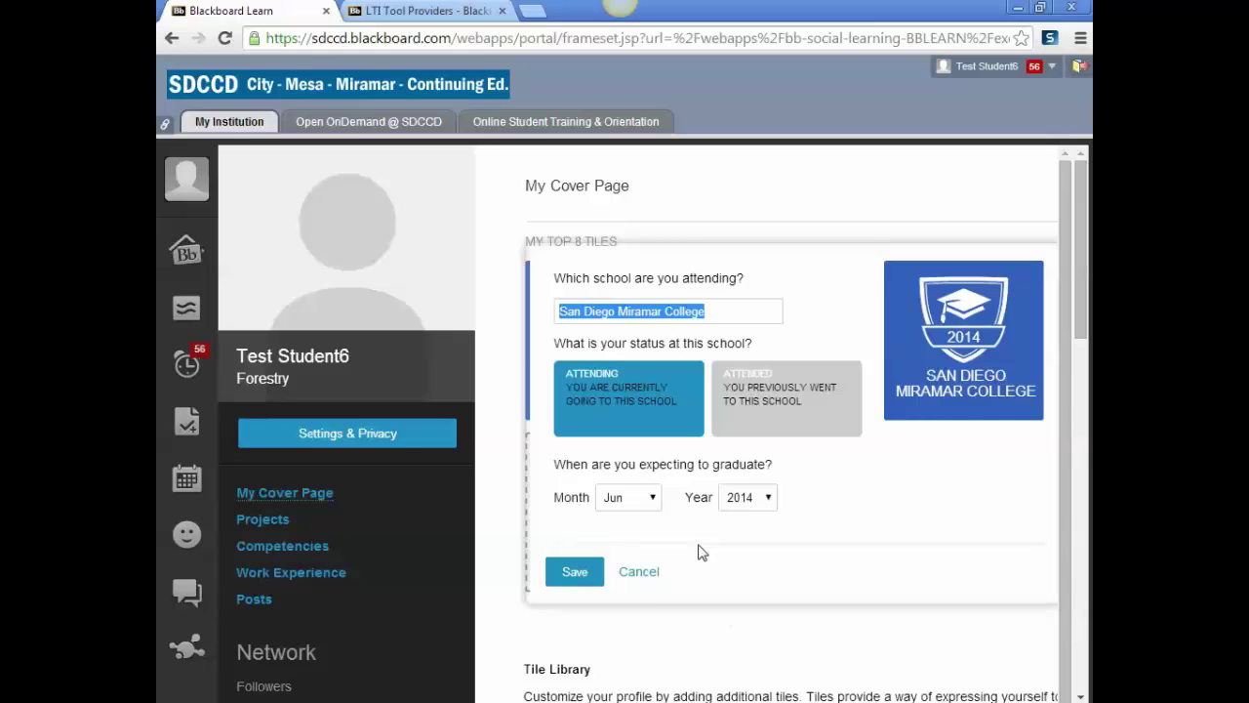
left_click(576, 574)
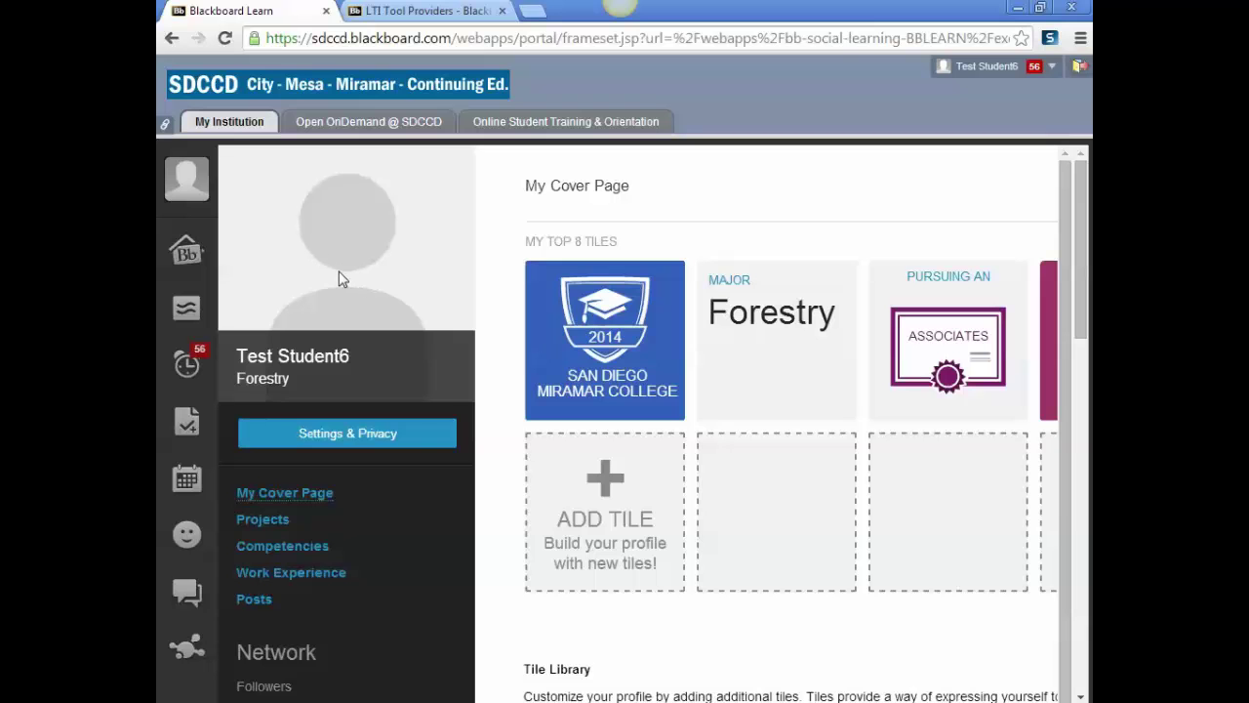
Upload senior.jpg from Pictures as the new picture via Settings & Privacy
left_click(363, 441)
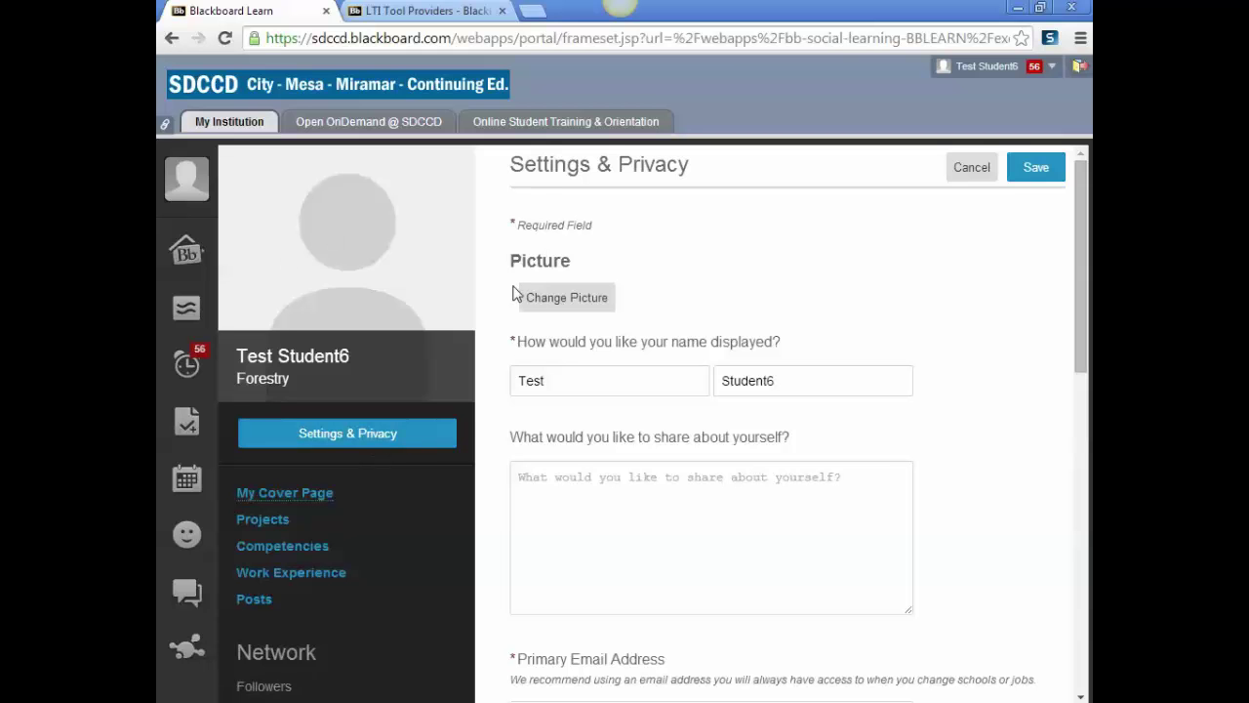
left_click(553, 297)
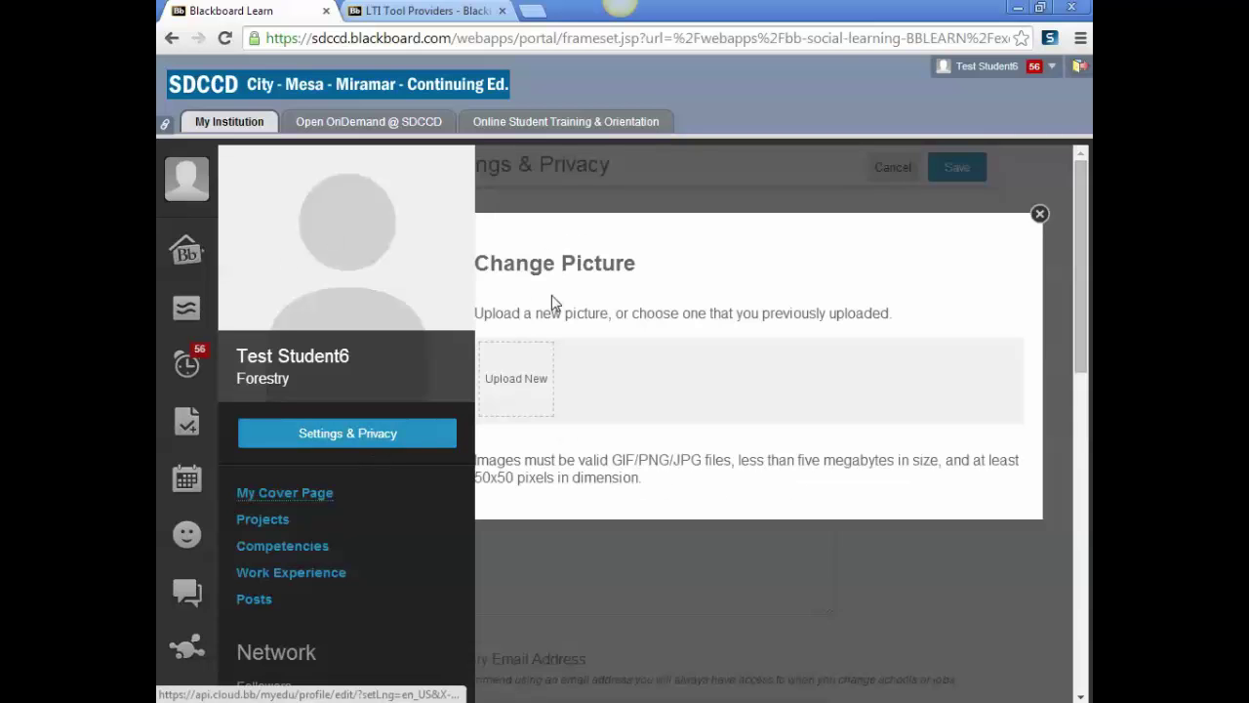
left_click(518, 386)
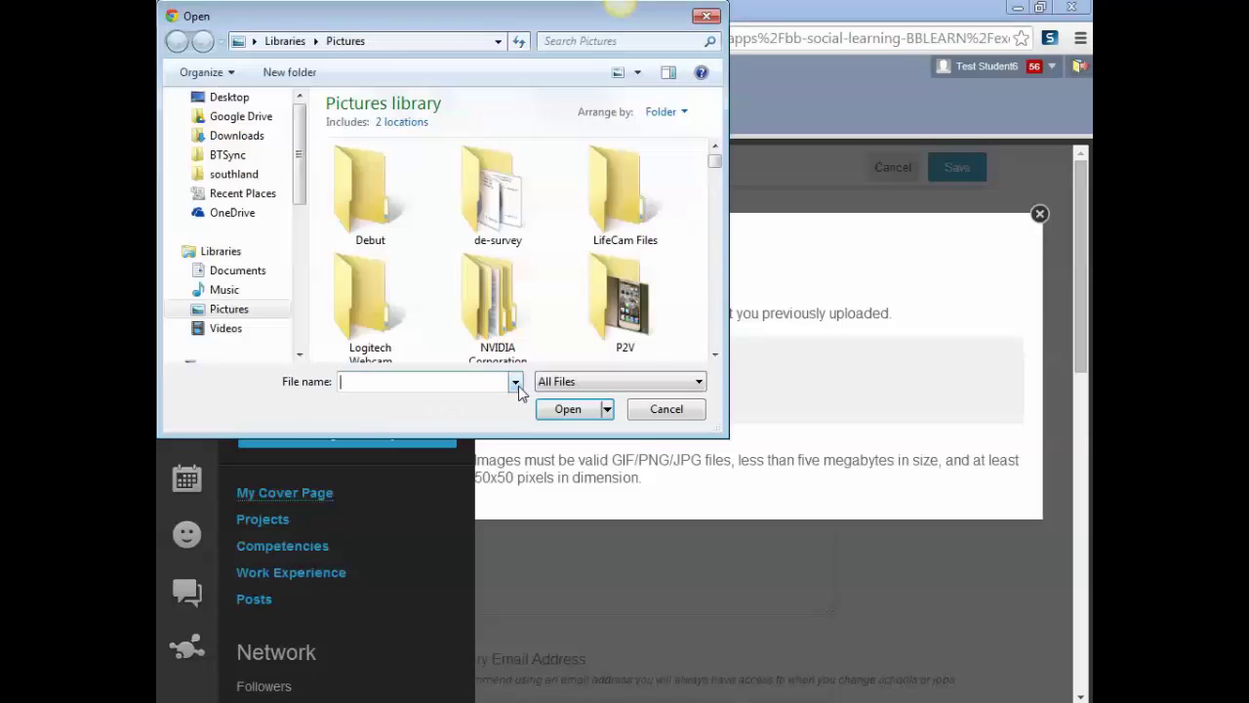
scroll(715, 190, "down", 3)
left_click_drag(715, 188, 715, 213)
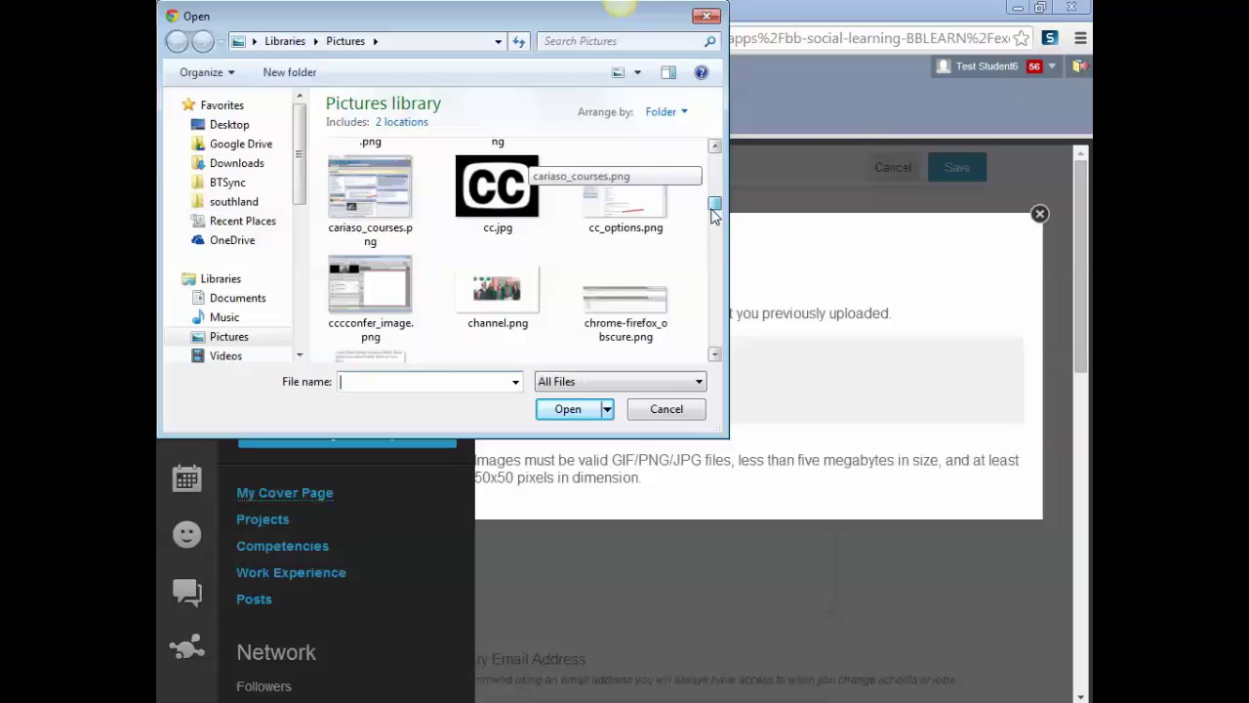
left_click_drag(713, 208, 700, 286)
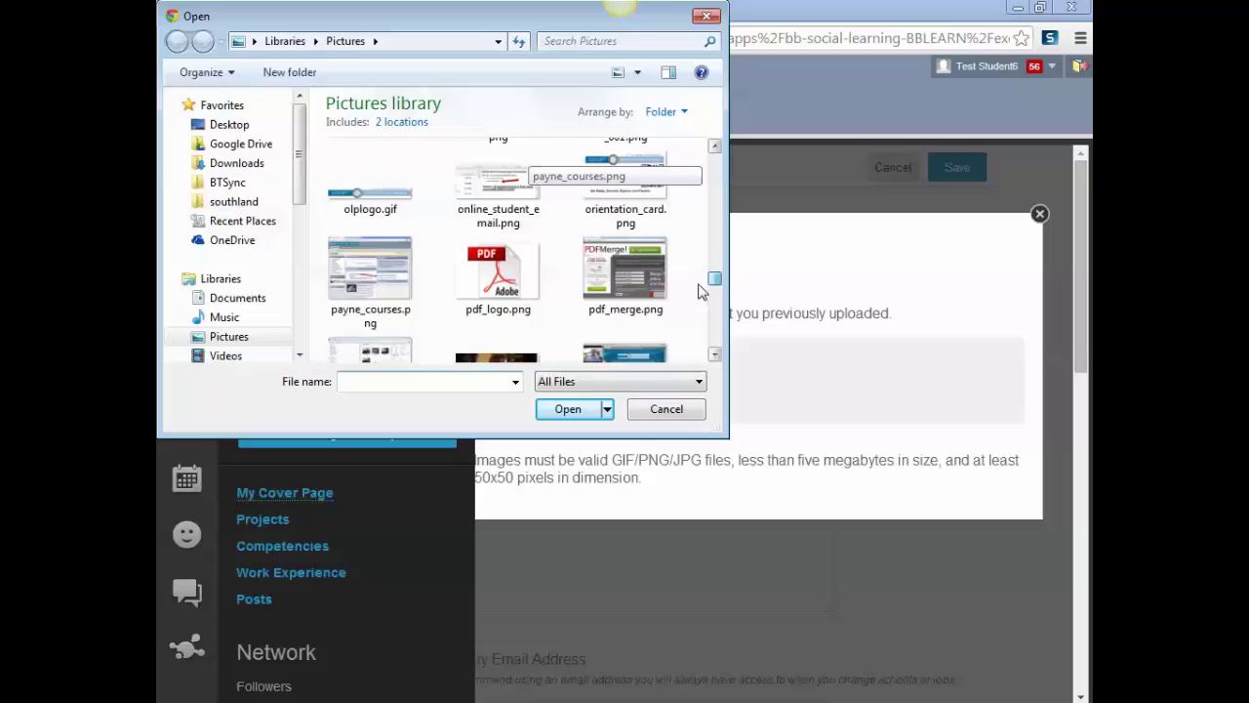
left_click_drag(701, 286, 696, 315)
left_click(630, 190)
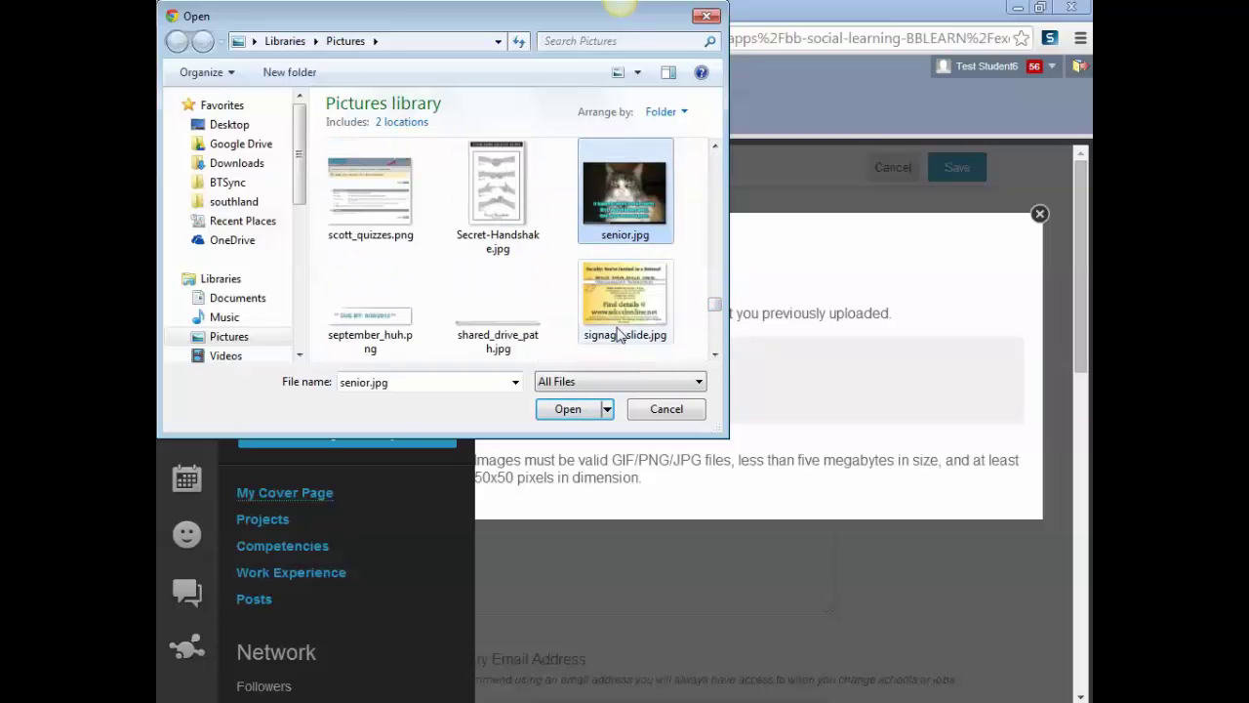
left_click(569, 409)
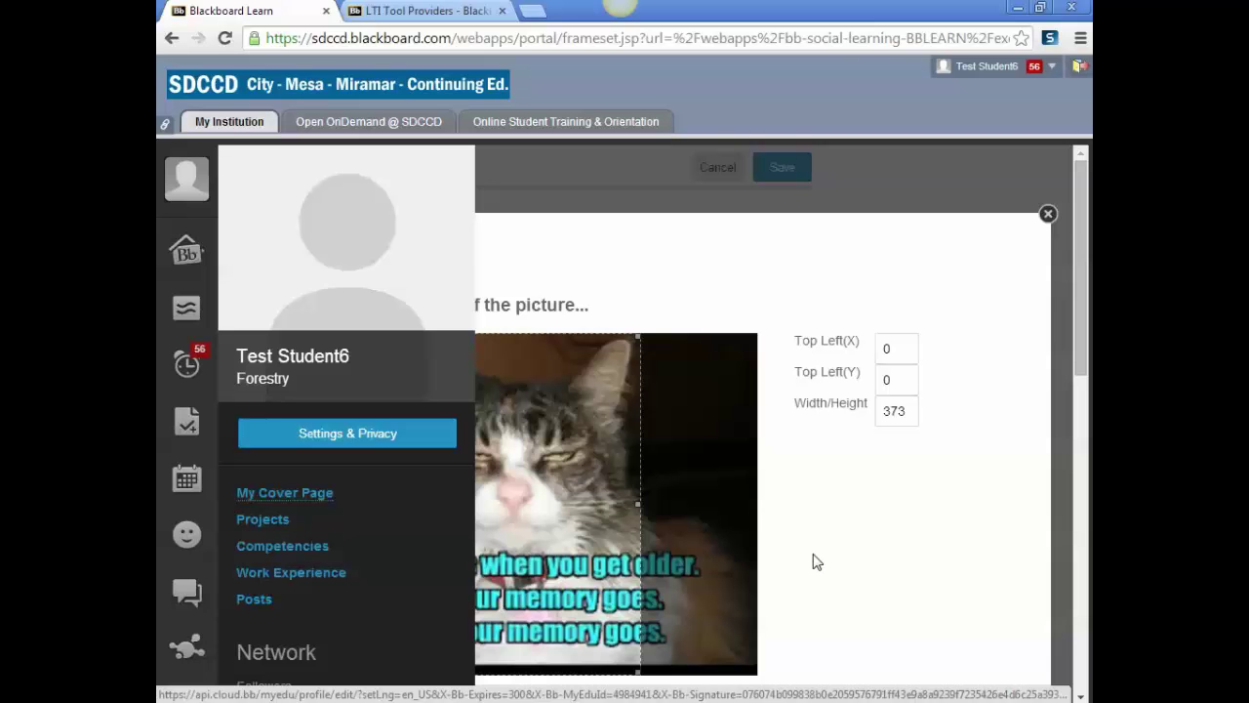
Zoom out, move and enlarge the crop square over the cat, and save it
scroll(1080, 359, "down", 3)
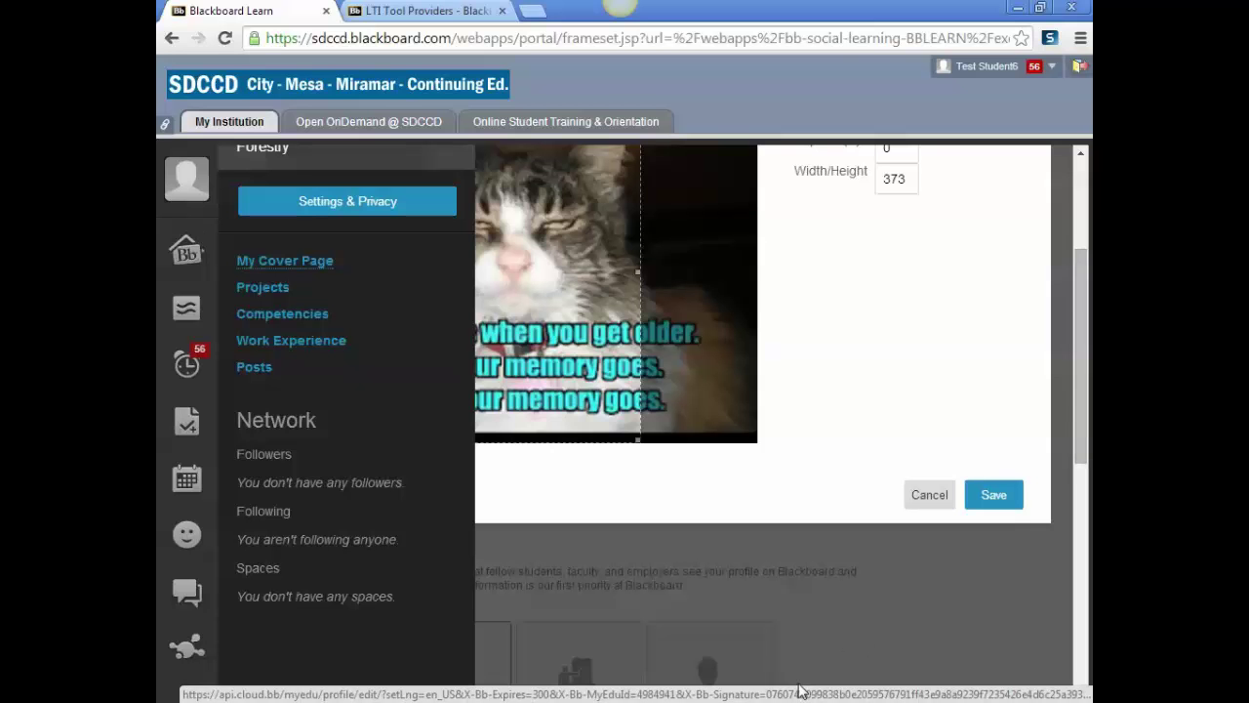
key("ctrl+minus")
key("ctrl+minus")
key("ctrl+minus")
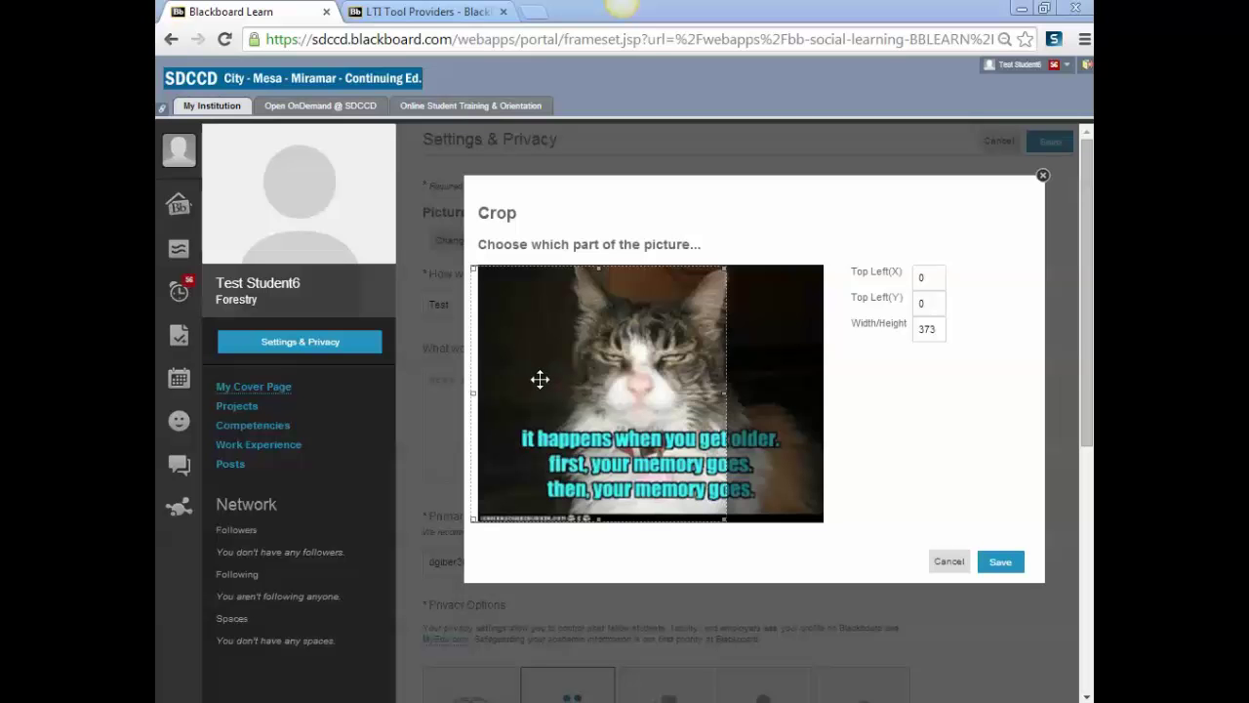
left_click_drag(539, 378, 590, 379)
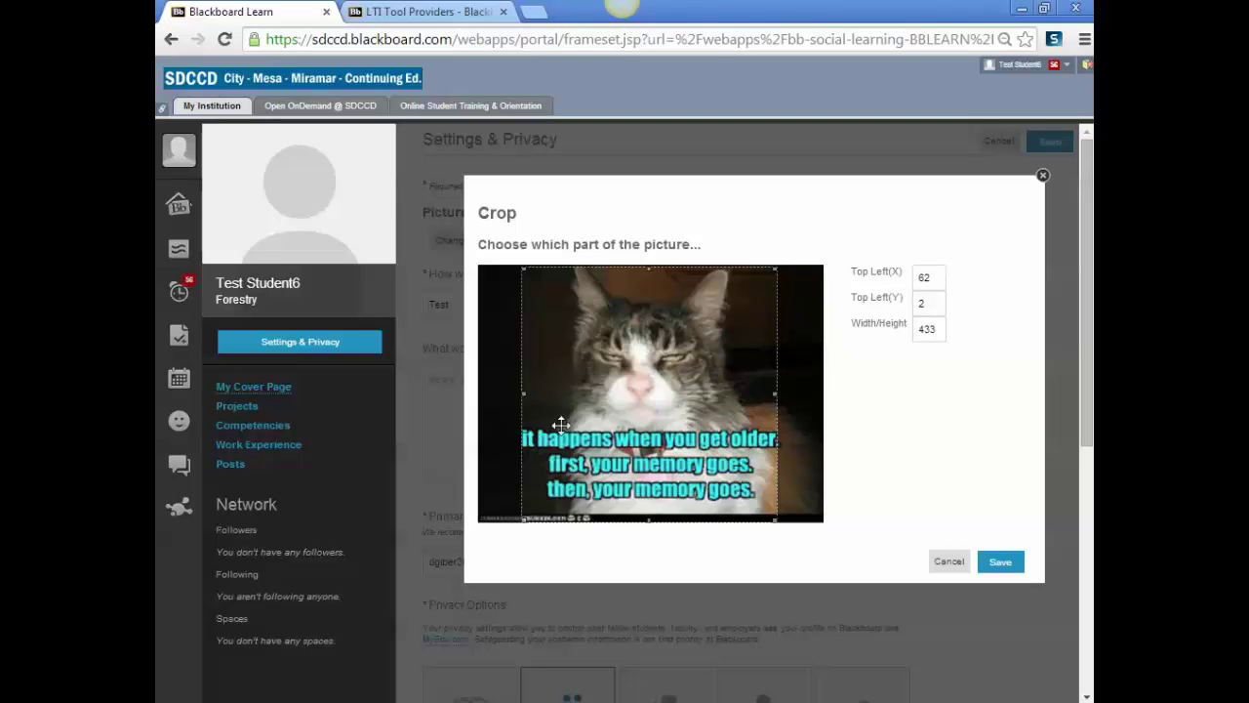
left_click_drag(522, 270, 516, 263)
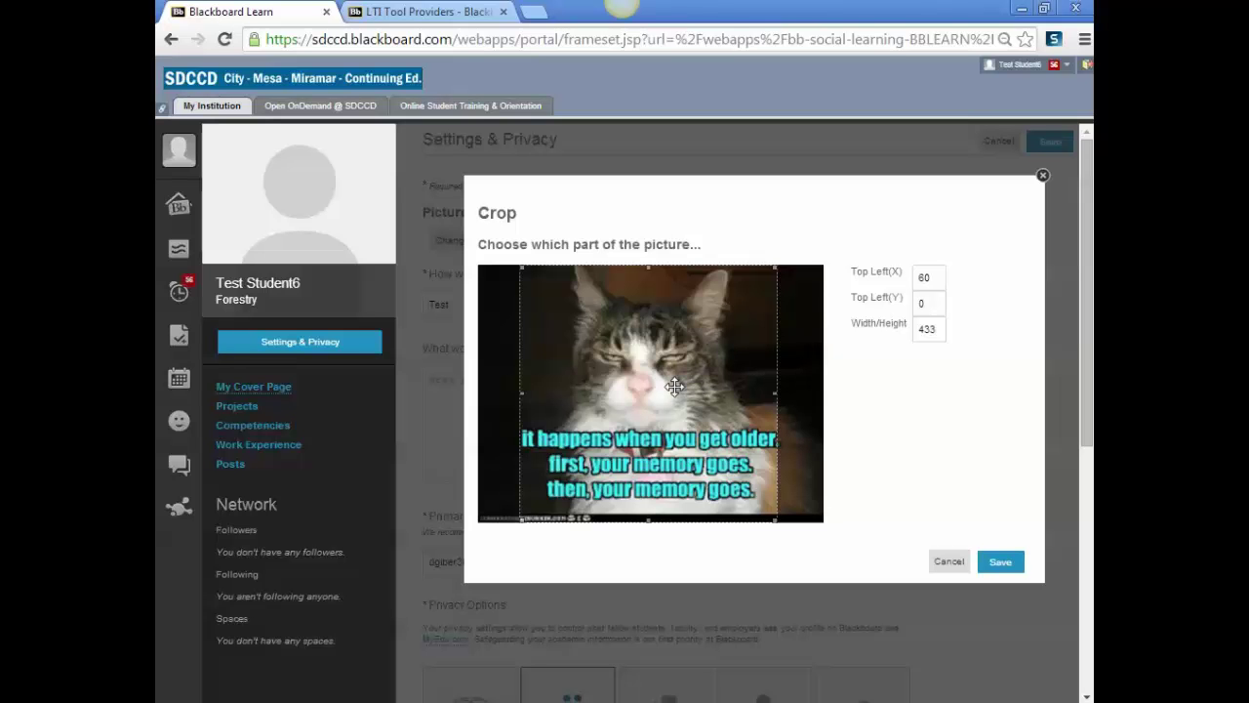
left_click(1003, 562)
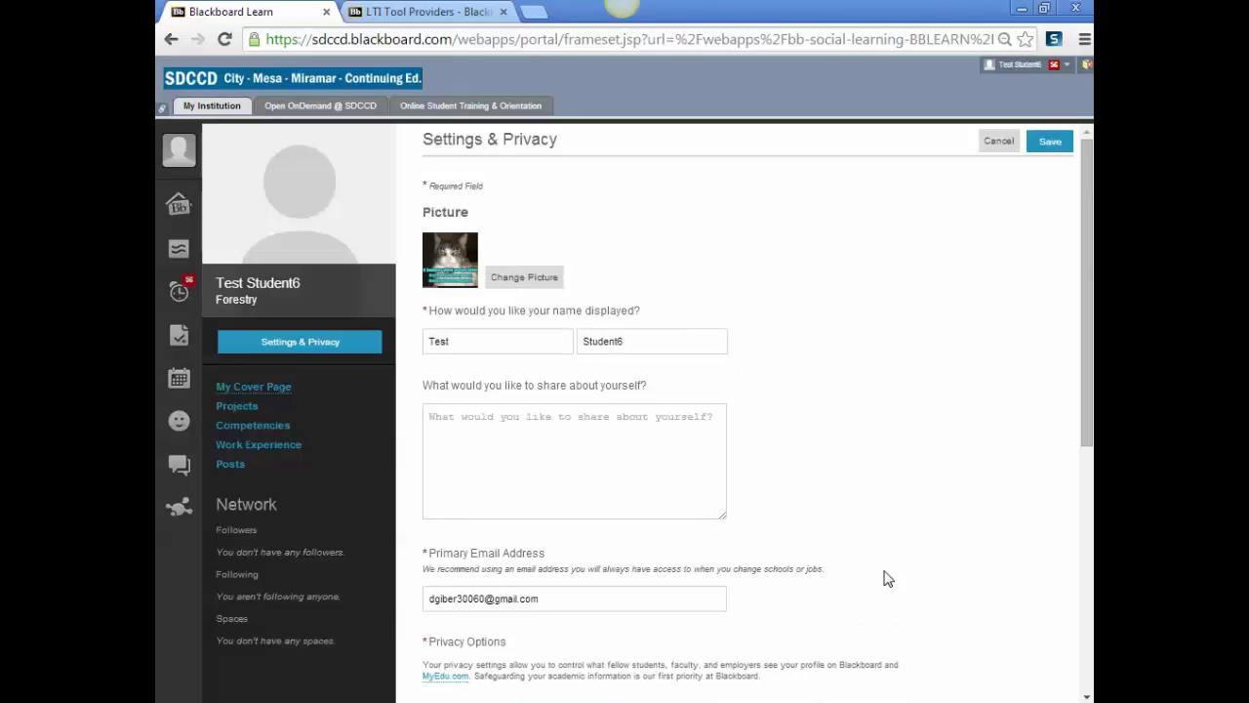
Review the first name, last name, about-yourself description and primary email fields
left_click(461, 340)
left_click(630, 339)
double_click(630, 340)
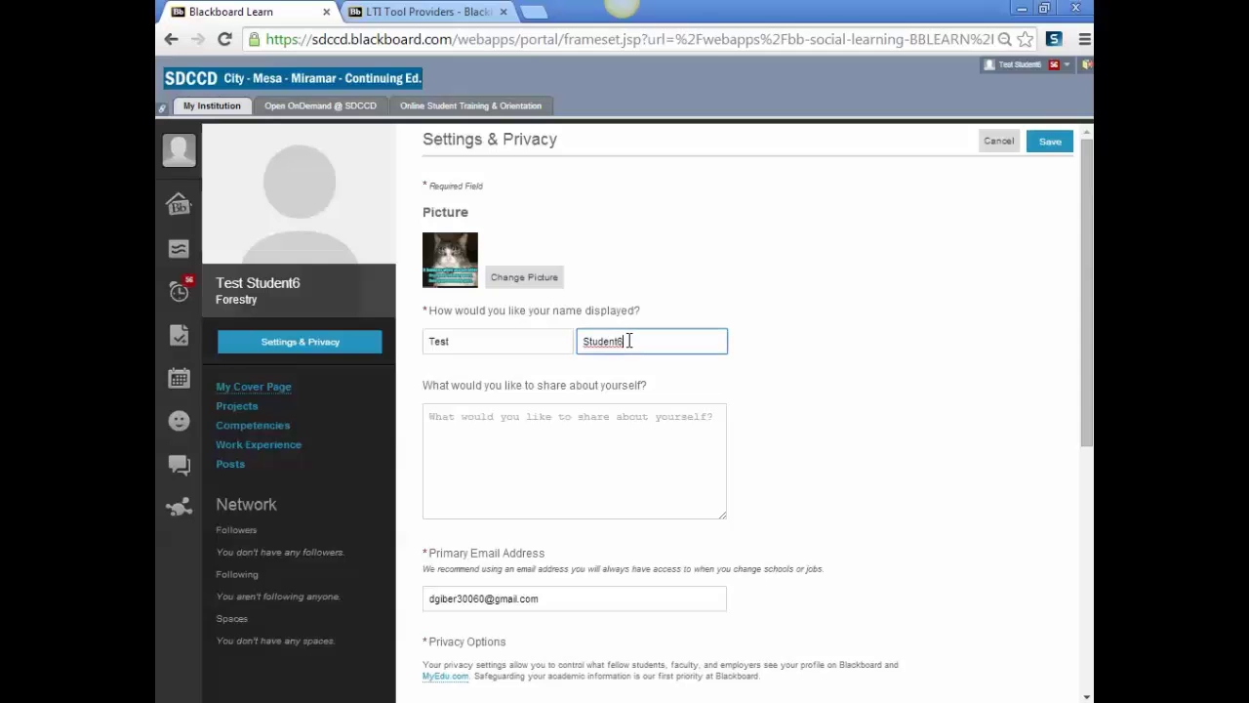
left_click(566, 439)
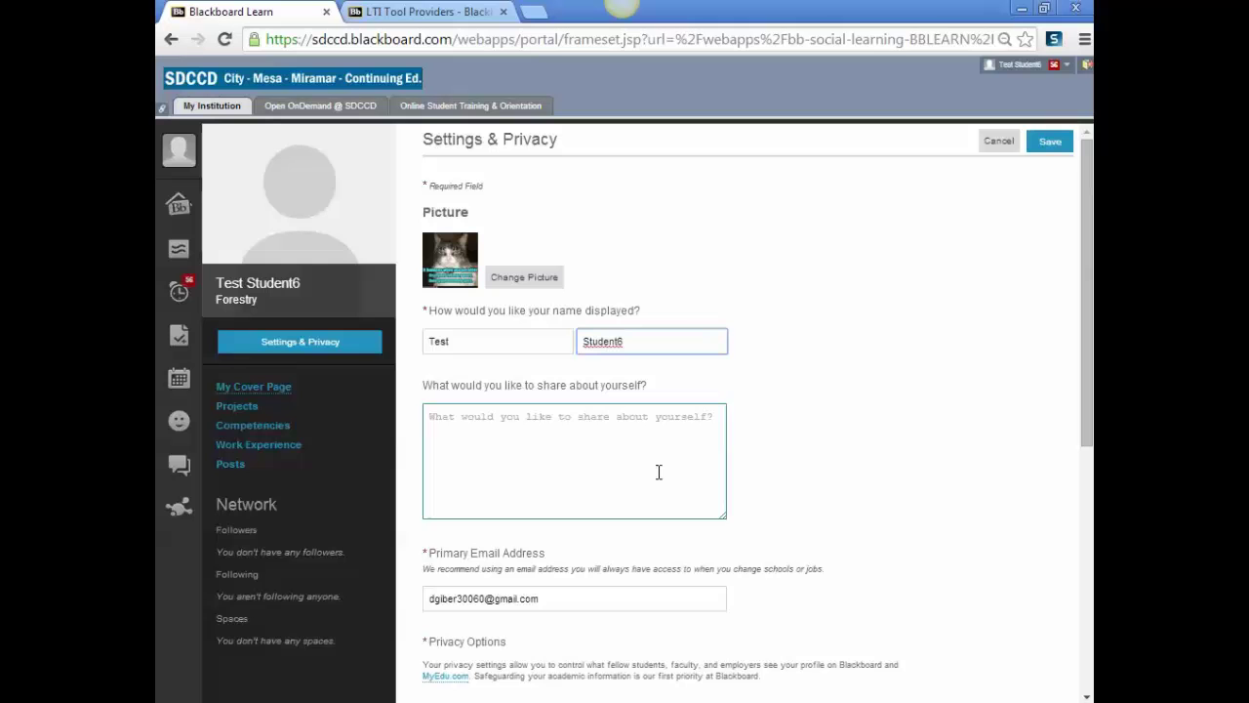
left_click(557, 592)
left_click(544, 597)
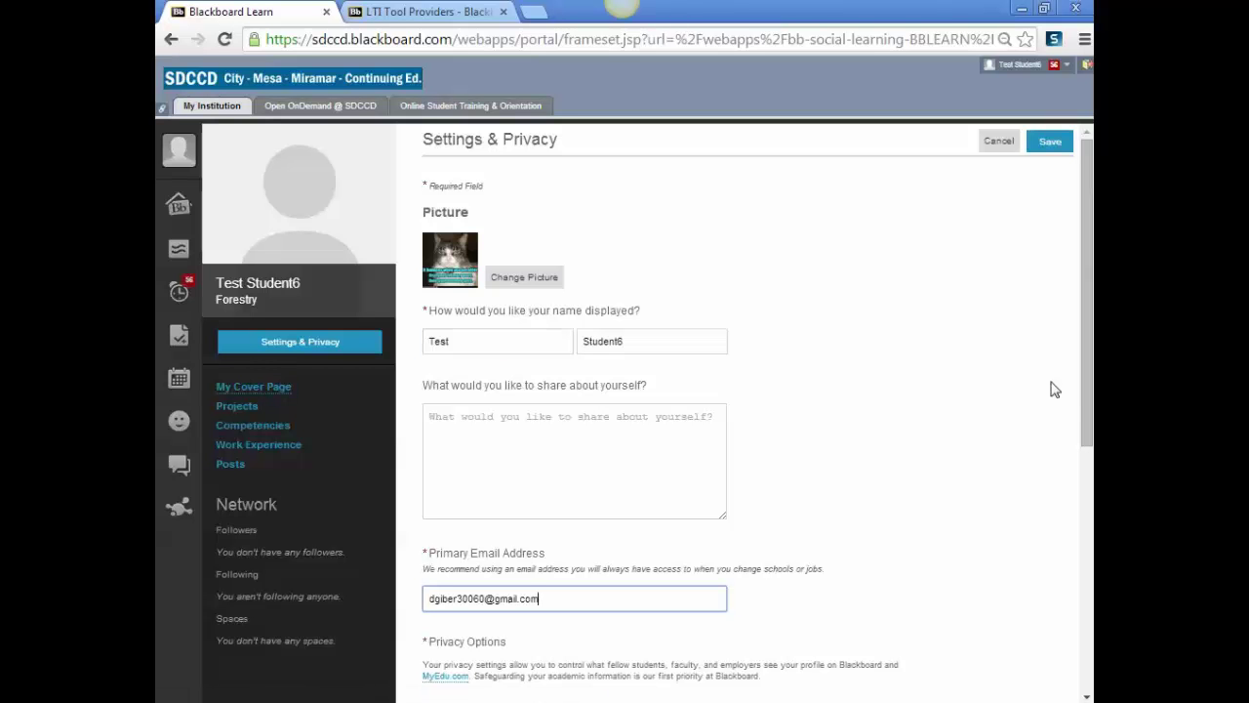
Check Privacy Options still shows My Institution, then save the profile settings
scroll(1086, 399, "down", 1)
scroll(1082, 398, "up", 1)
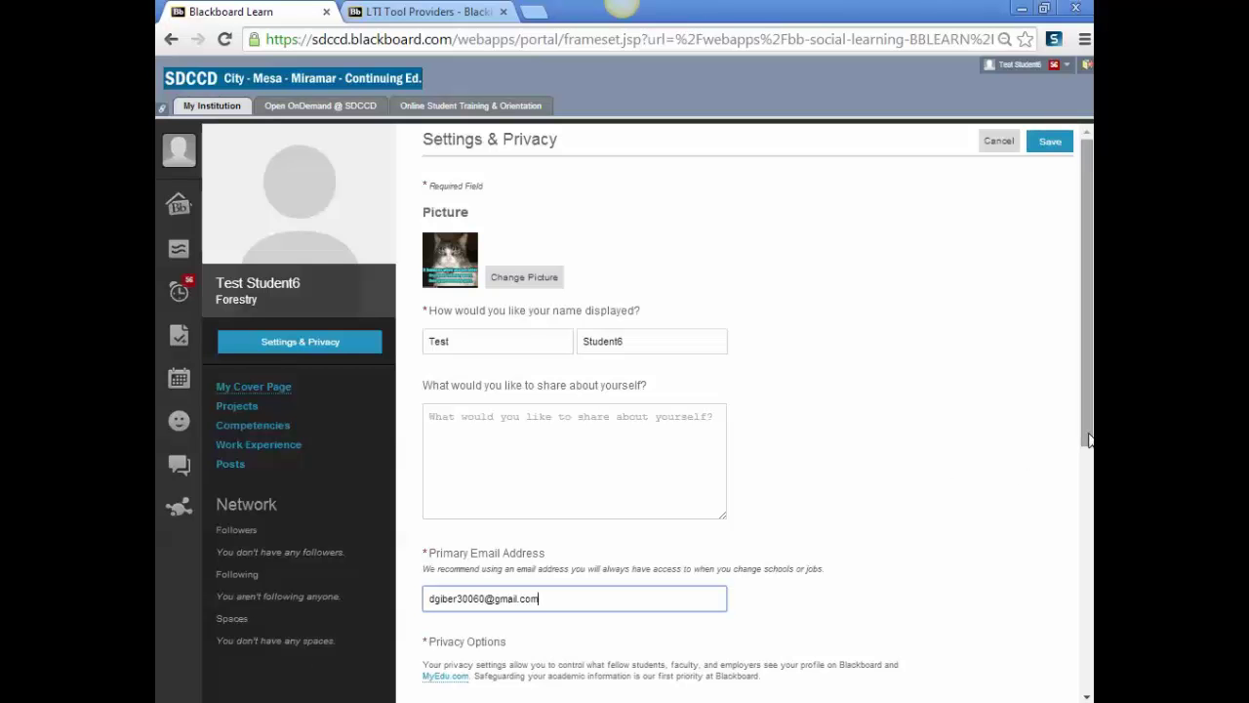
left_click_drag(1090, 441, 1090, 571)
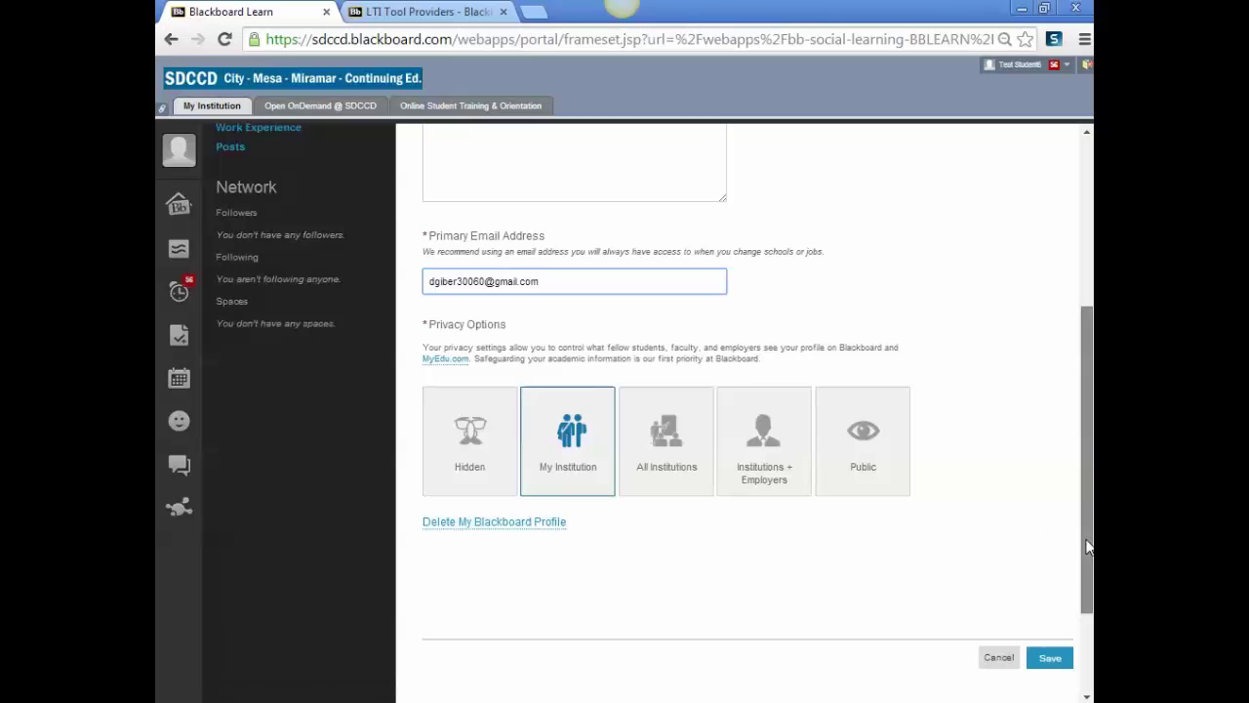
scroll(1073, 424, "up", 3)
scroll(1073, 424, "up", 1)
scroll(1062, 384, "down", 1)
scroll(1076, 530, "down", 3)
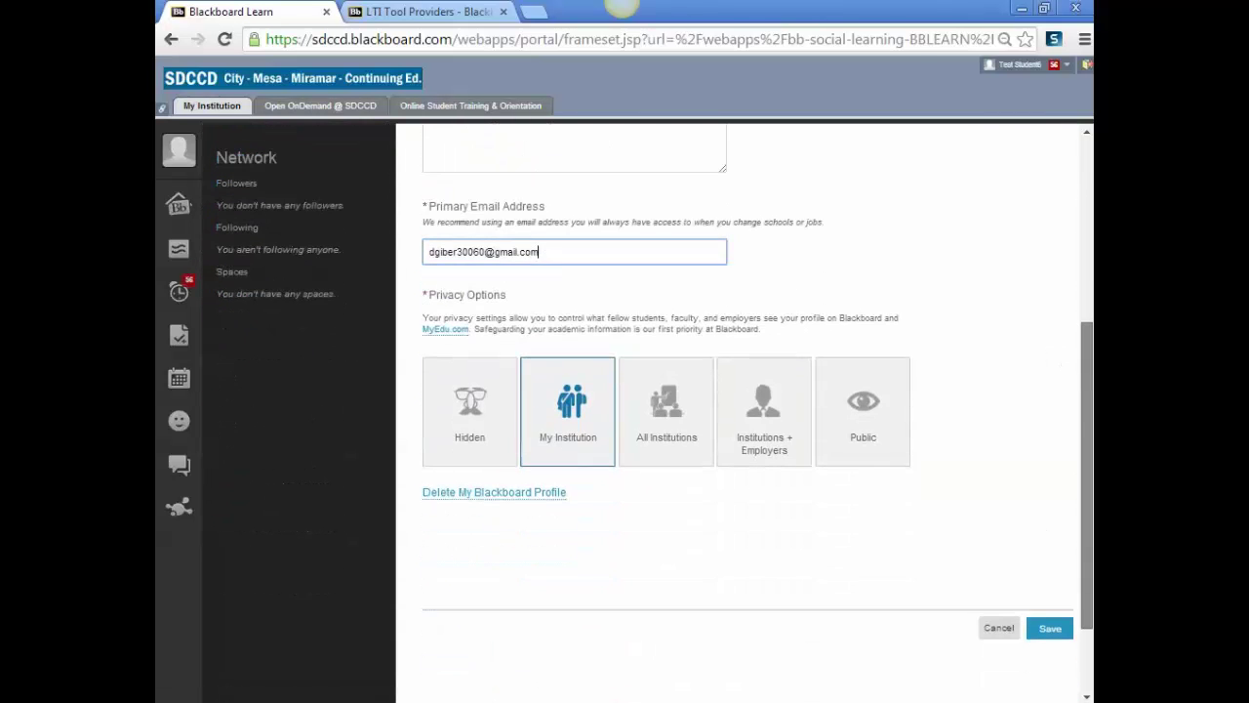
left_click(1049, 617)
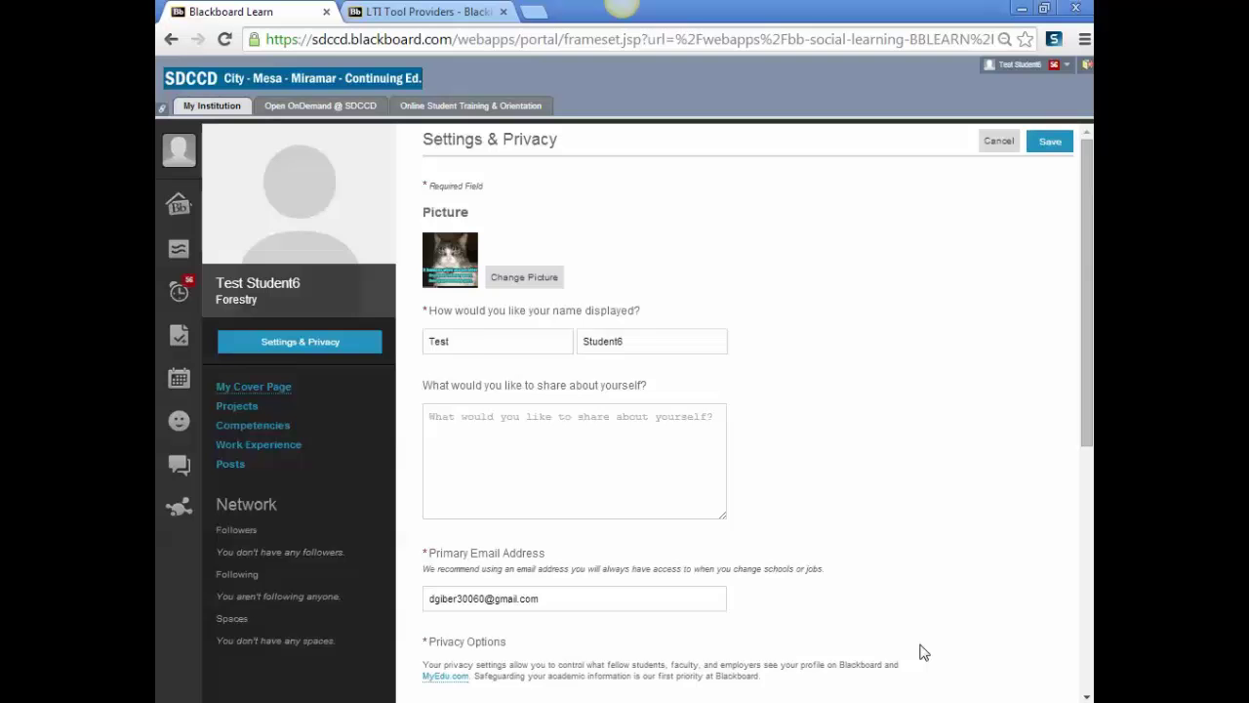